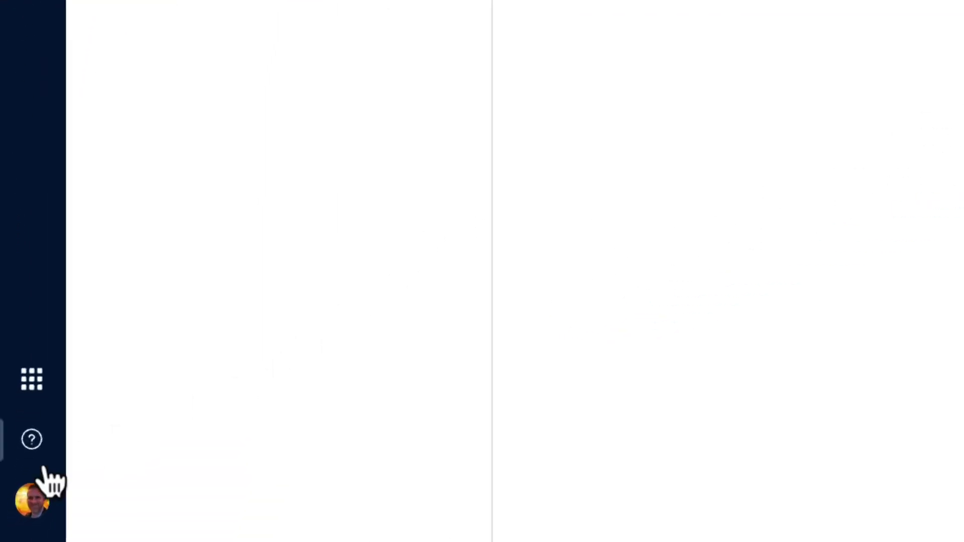
Open My Smartsheet Contacts from the profile avatar's account menu.
left_click(36, 509)
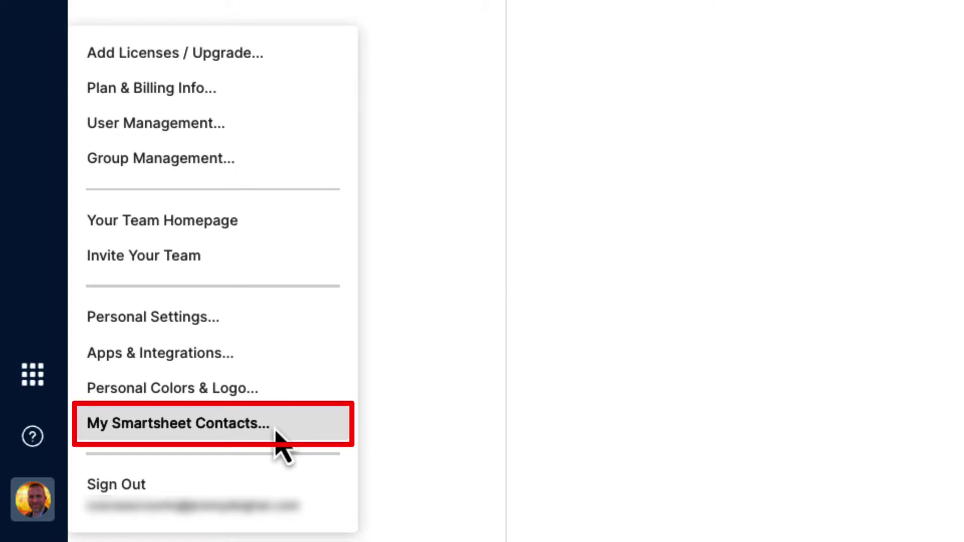
left_click(277, 437)
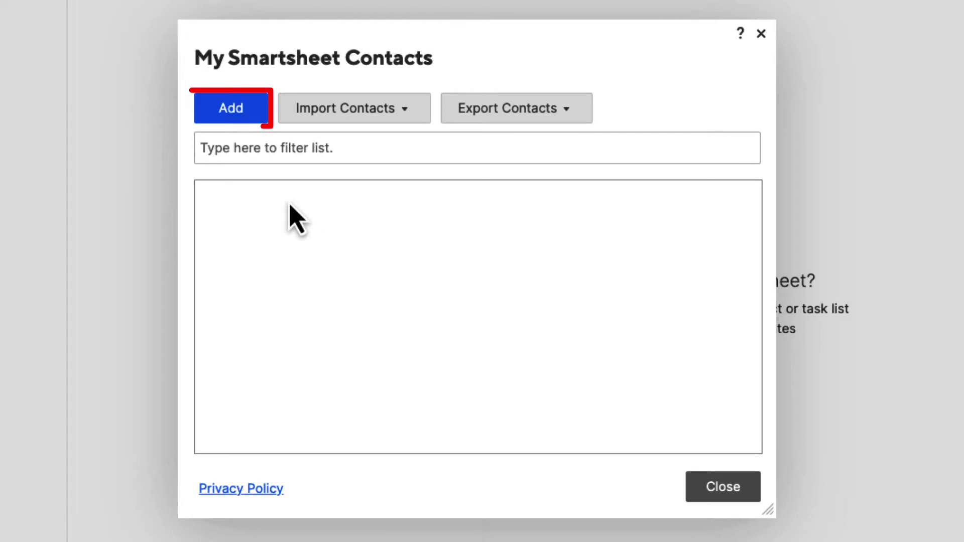
Add a new contact, entering the person's first name and e-mail address.
left_click(233, 115)
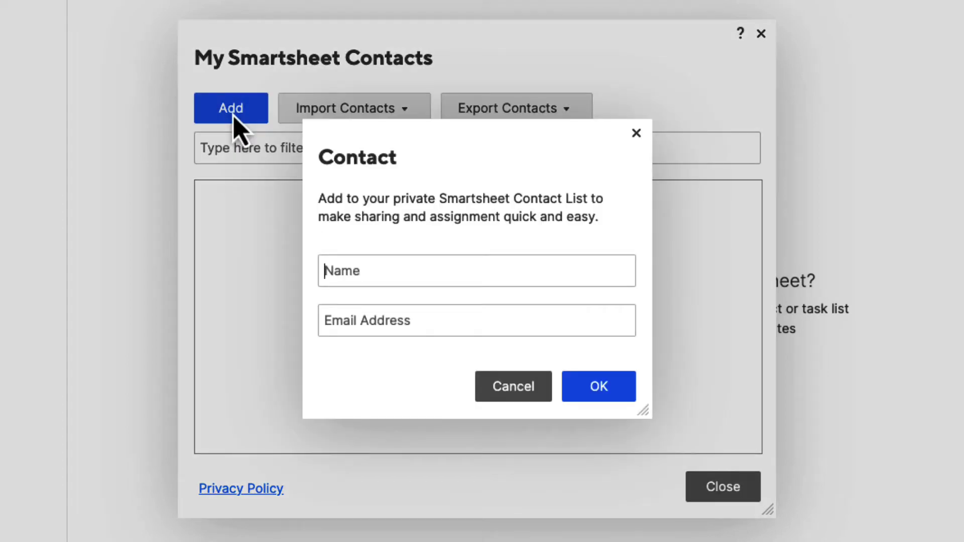
left_click(402, 274)
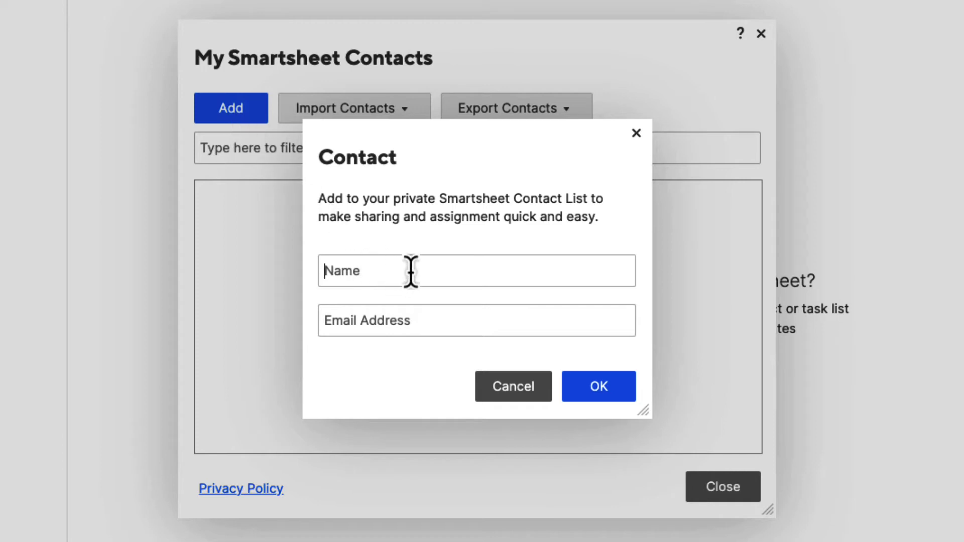
type("Susan")
key("Tab")
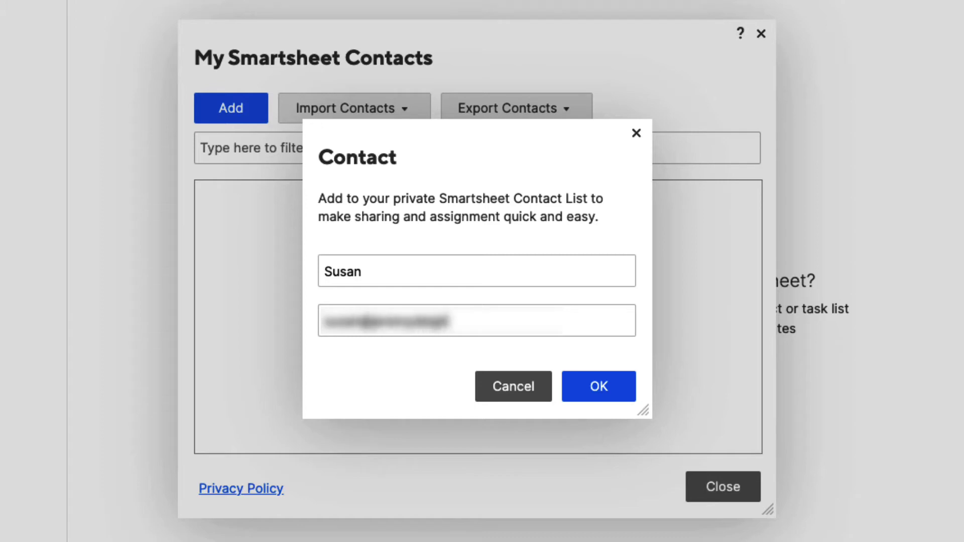
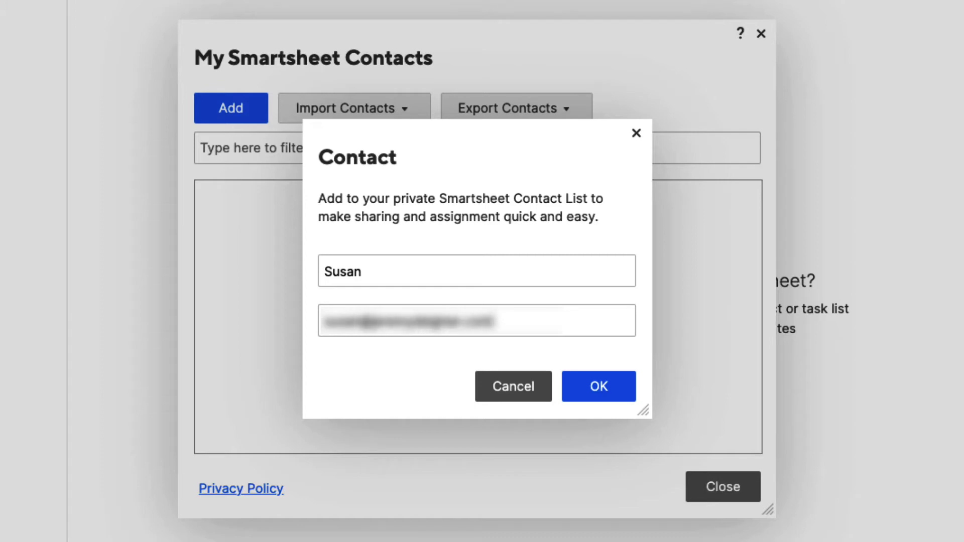
left_click(601, 393)
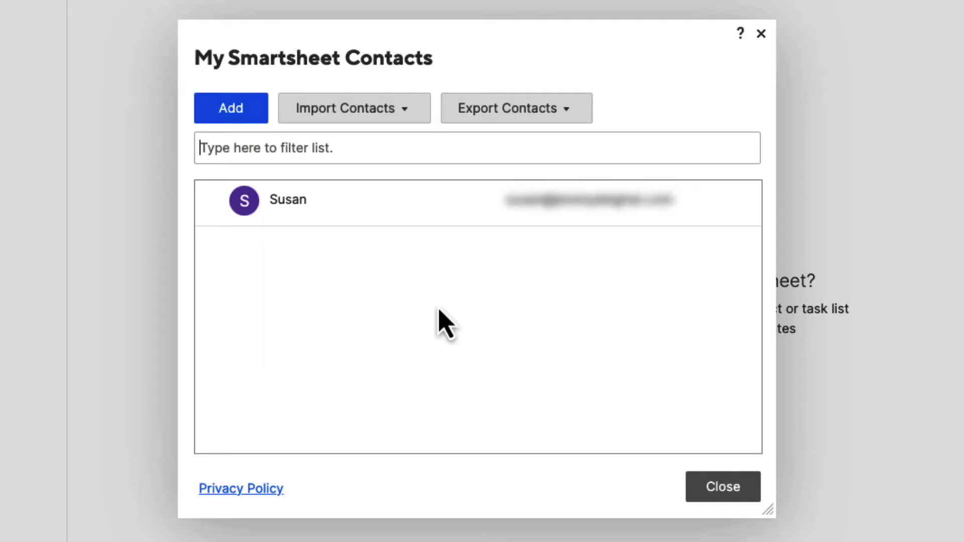
Open the new contact's Edit Contact dialog and cancel without changes.
left_click(286, 219)
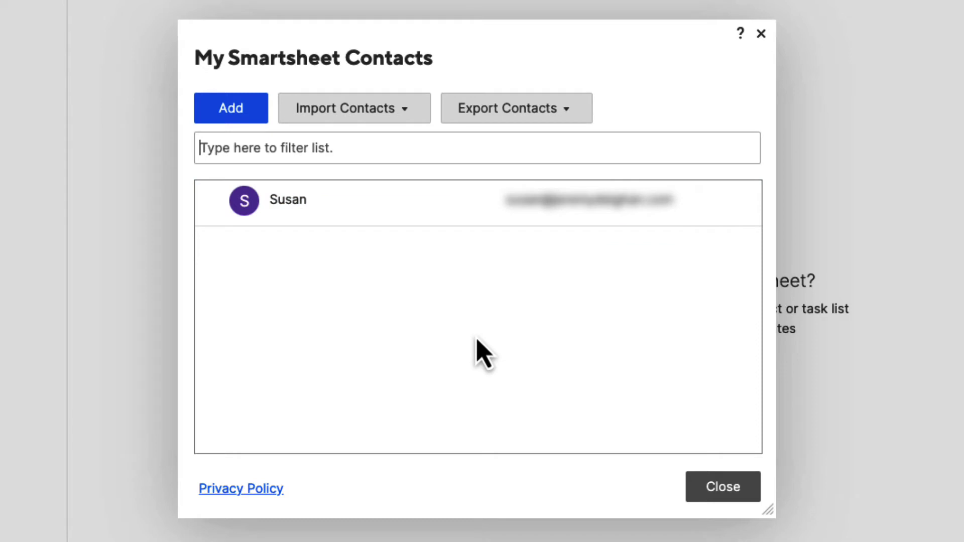
mouse_move(250, 215)
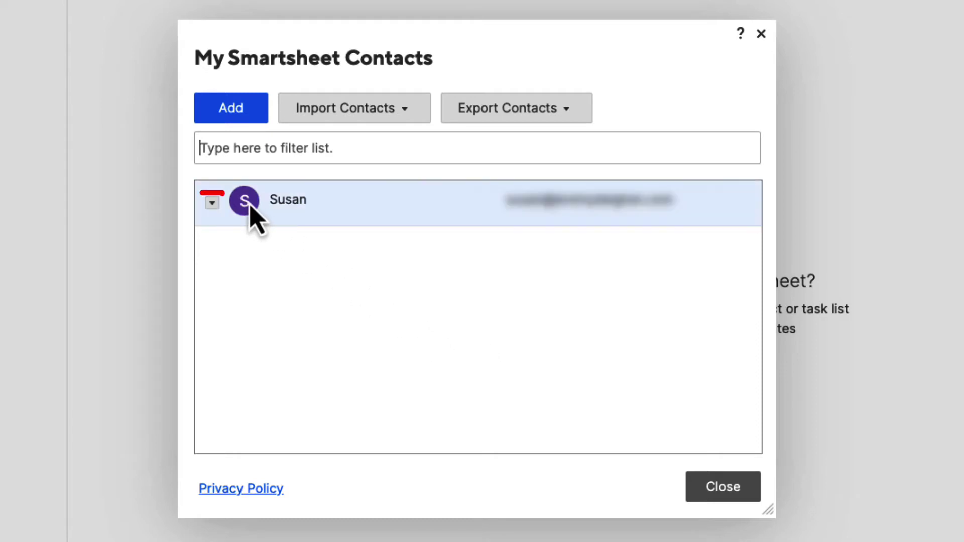
left_click(212, 203)
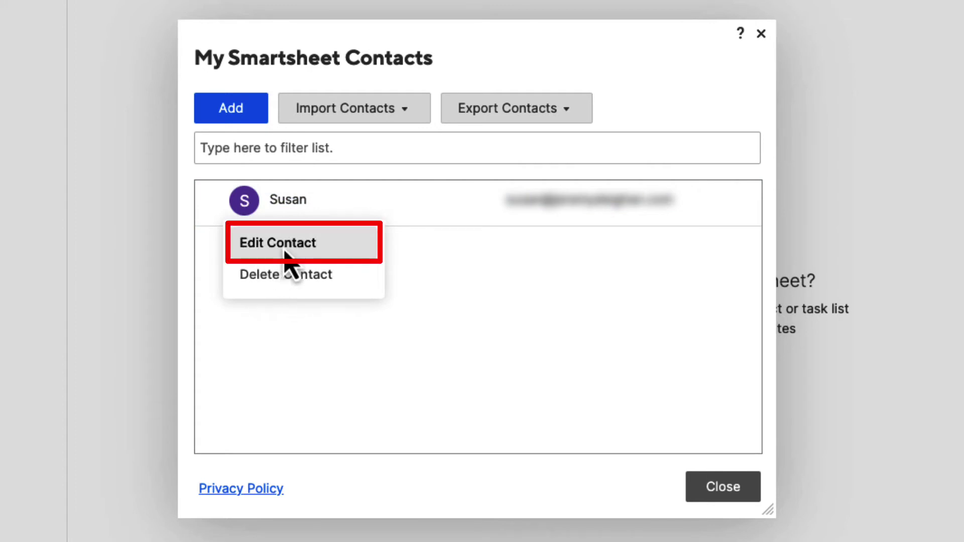
left_click(290, 261)
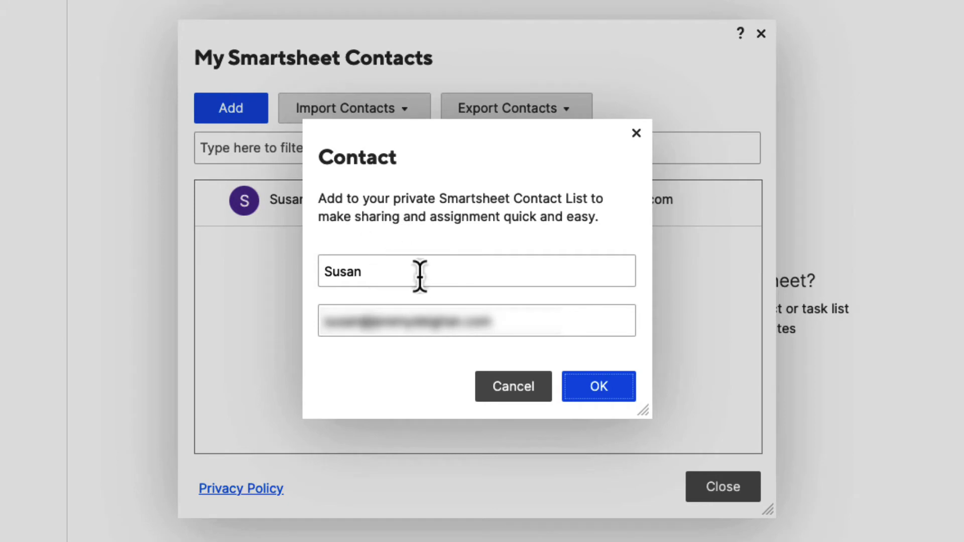
left_click(515, 393)
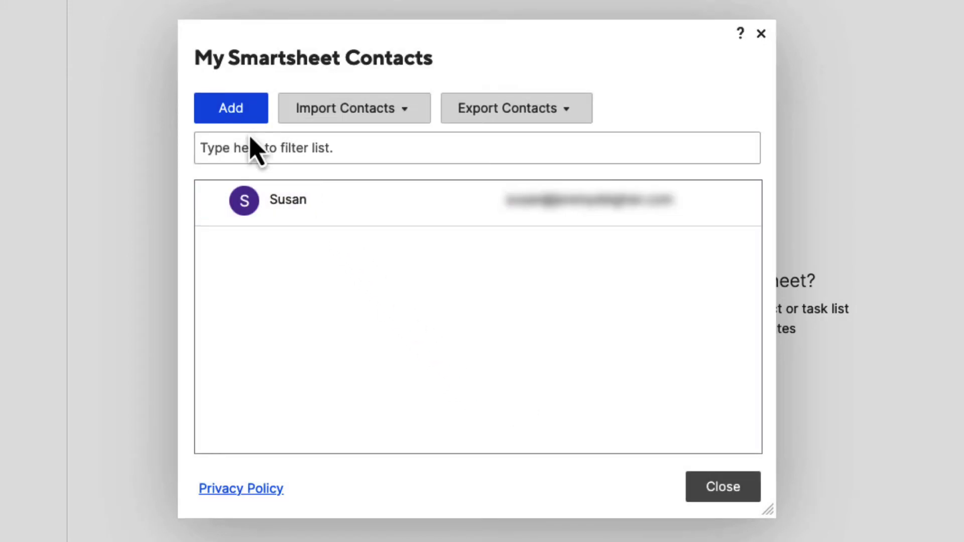
left_click(407, 117)
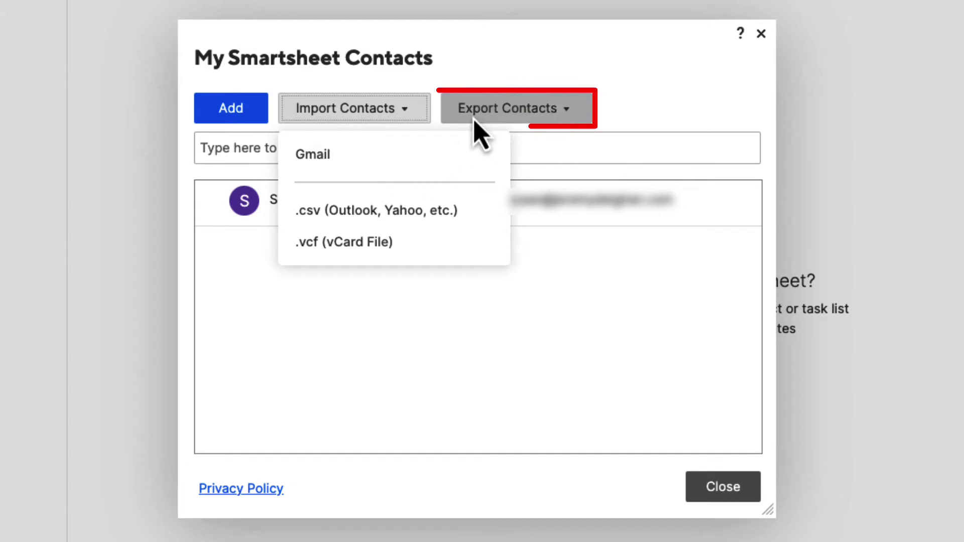
left_click(572, 109)
left_click(572, 109)
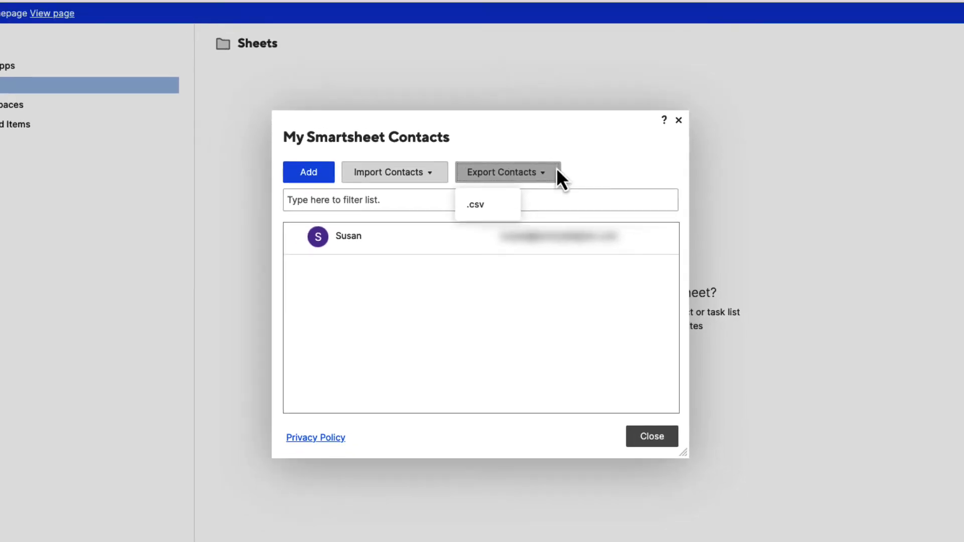
left_click(557, 171)
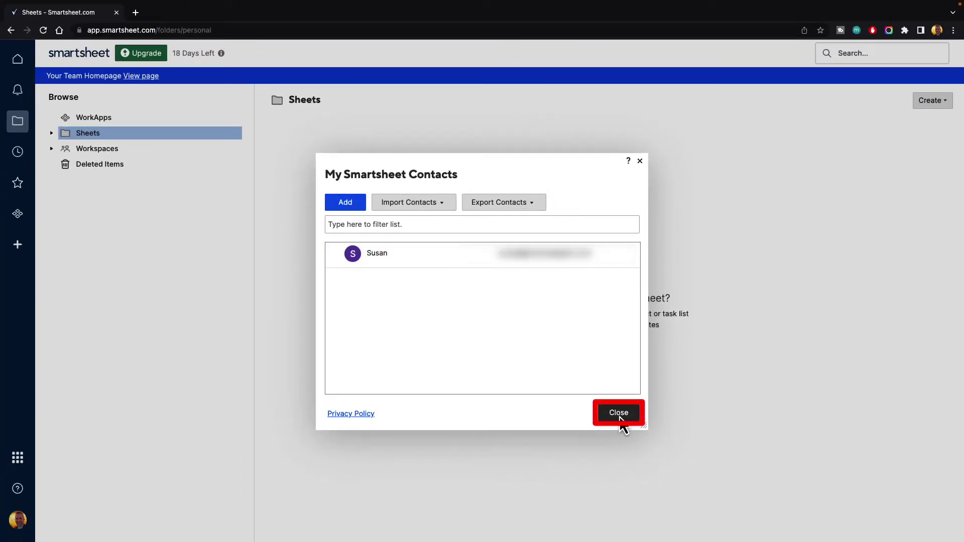
Close the contacts dialog and create a new grid named 'Managing Contacts'.
left_click(620, 415)
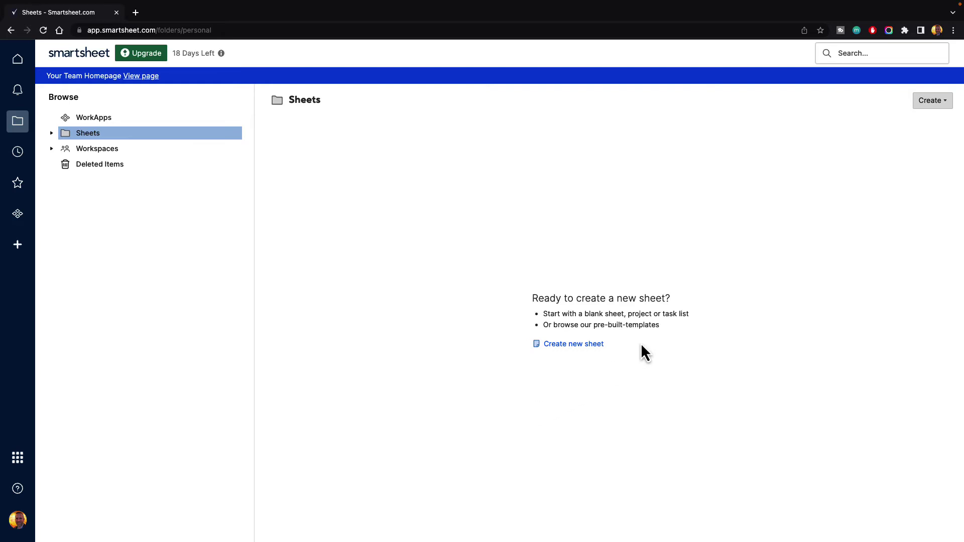
left_click(937, 101)
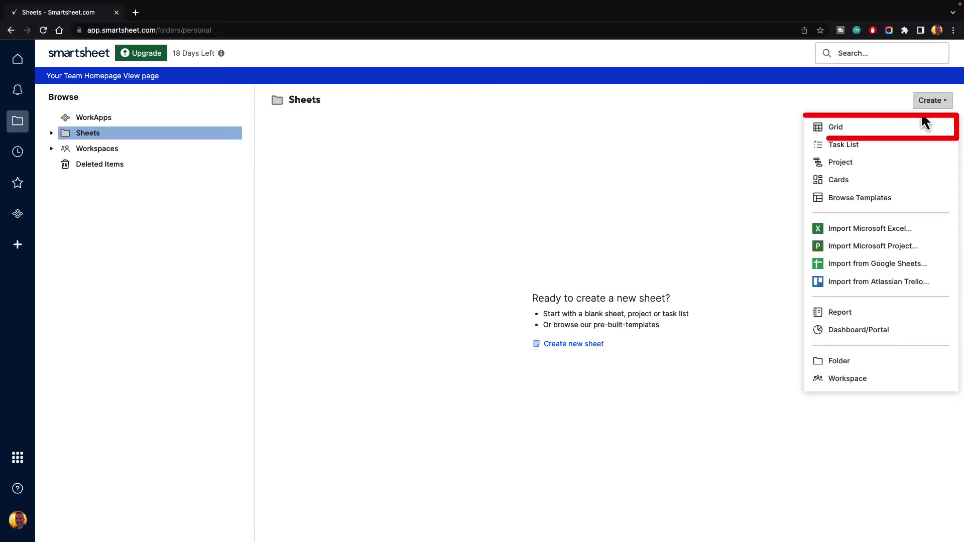
left_click(868, 132)
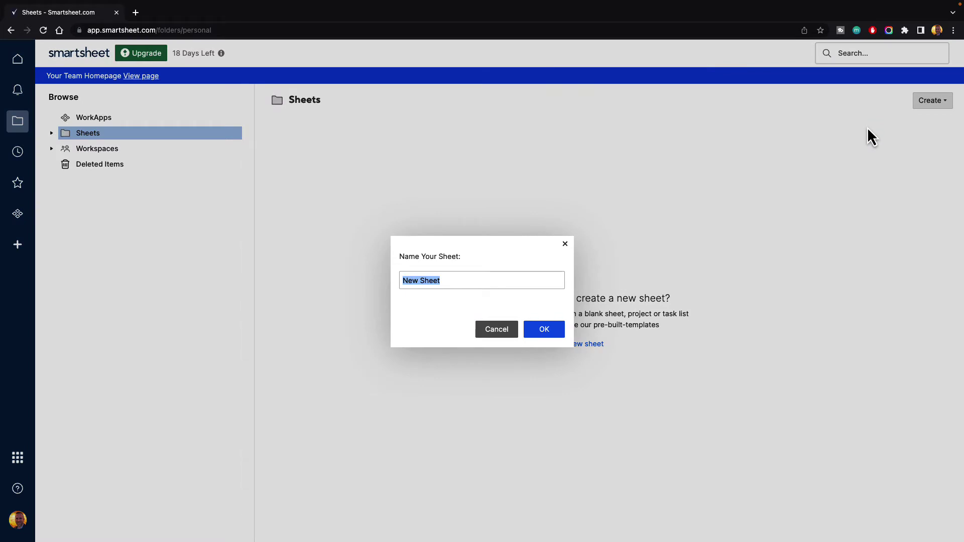
type("Managing Contacts")
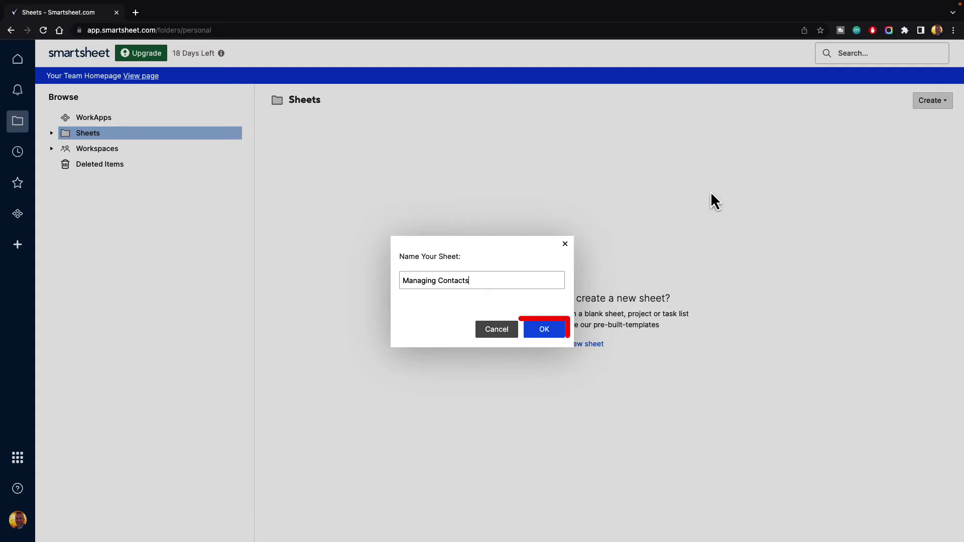
left_click(545, 330)
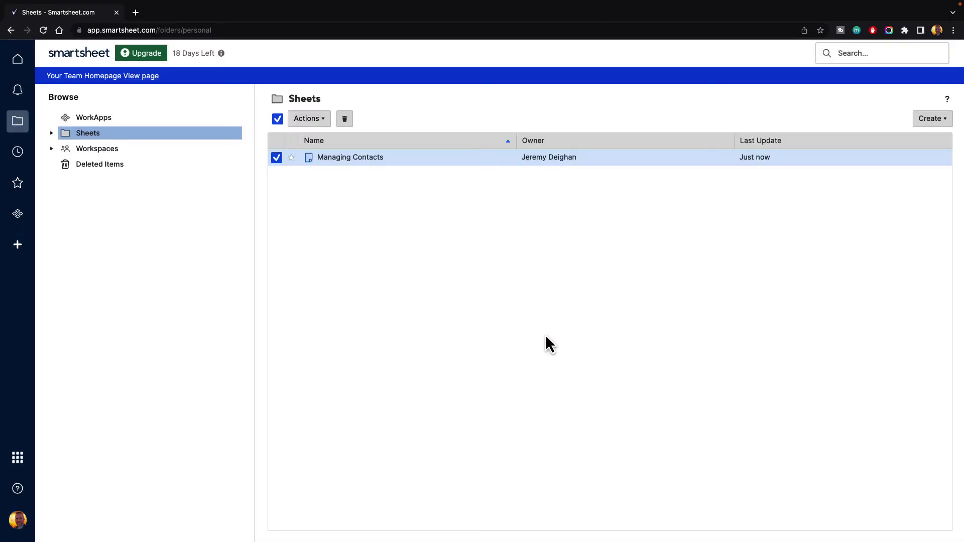
Open the Managing Contacts sheet and enter 'Task Name' in row 1 of the Primary Column.
left_click(354, 159)
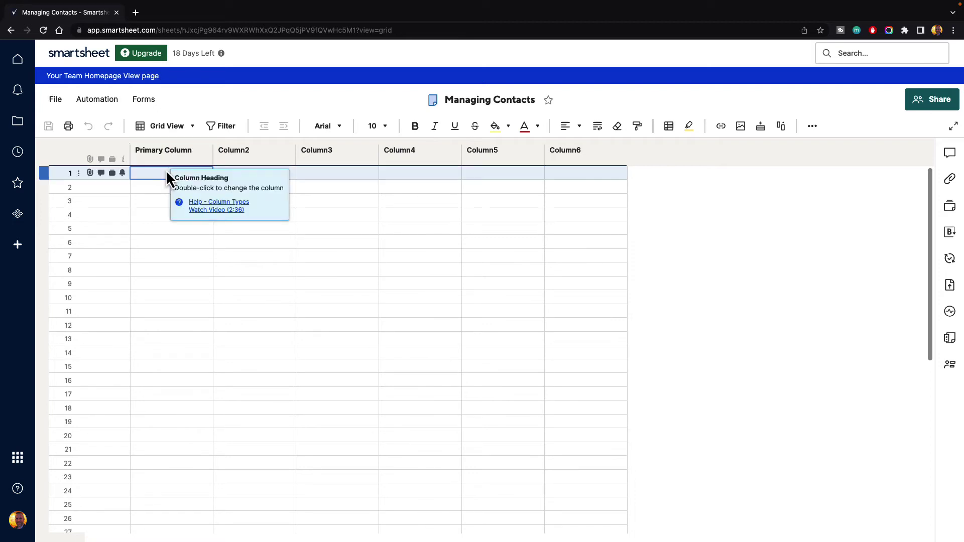
type("Task Name")
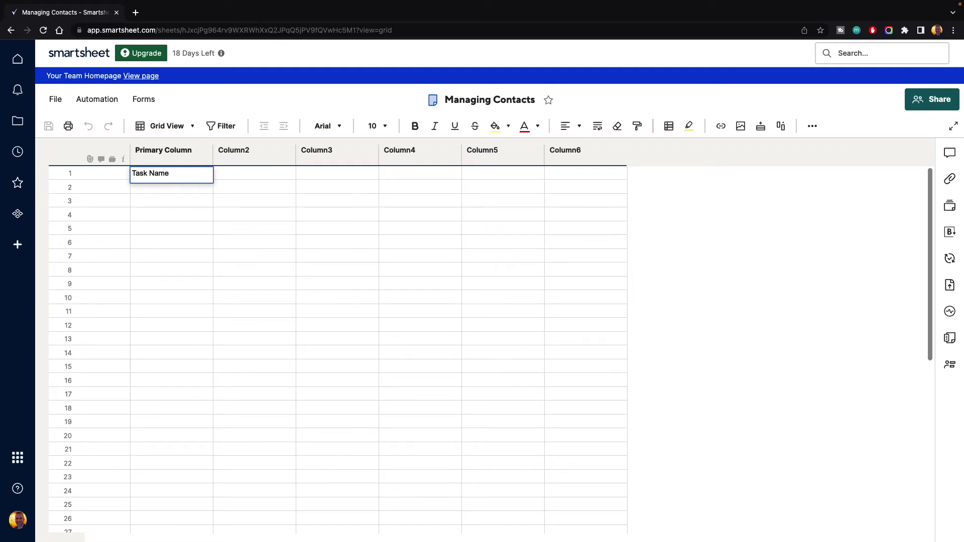
key("Tab")
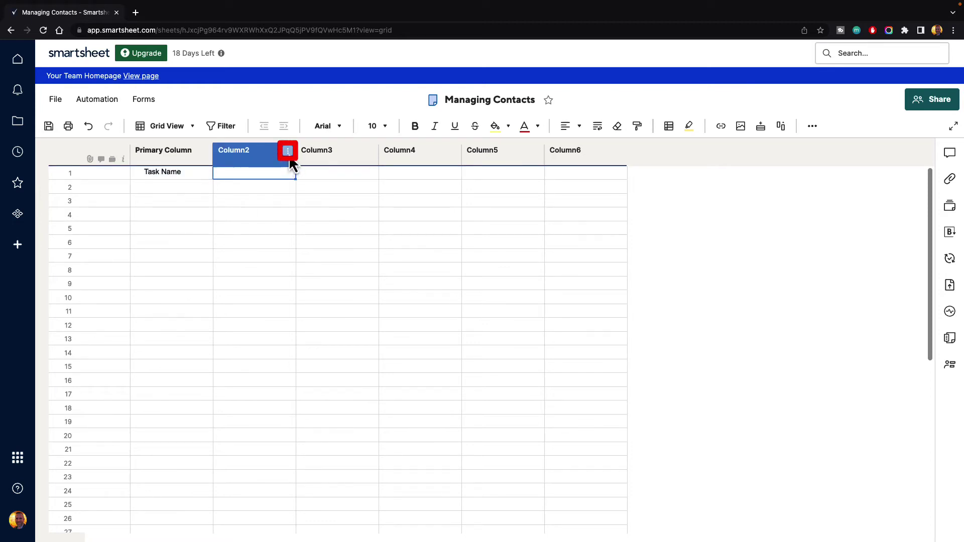
Rename Column2 to 'Assigned To' and set its column type to Contact list.
left_click(288, 152)
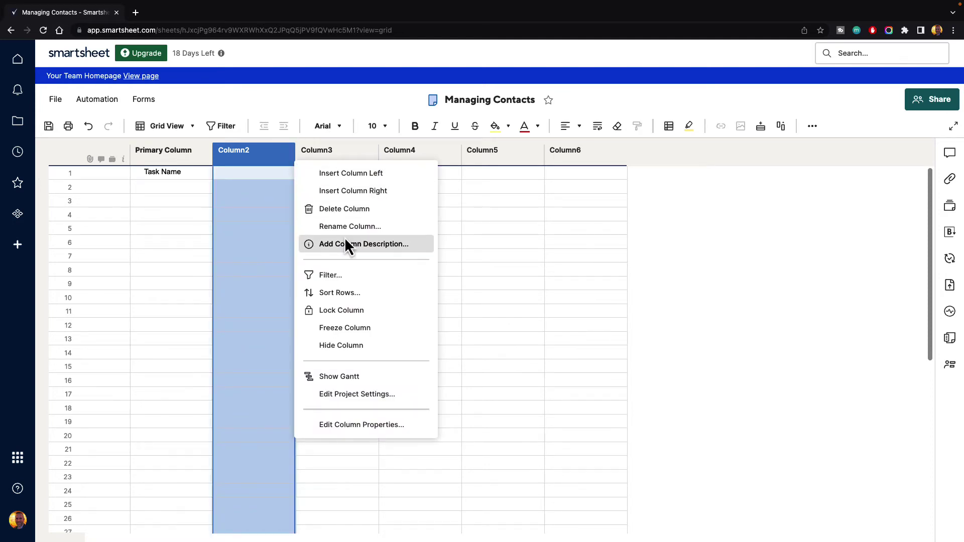
left_click(370, 427)
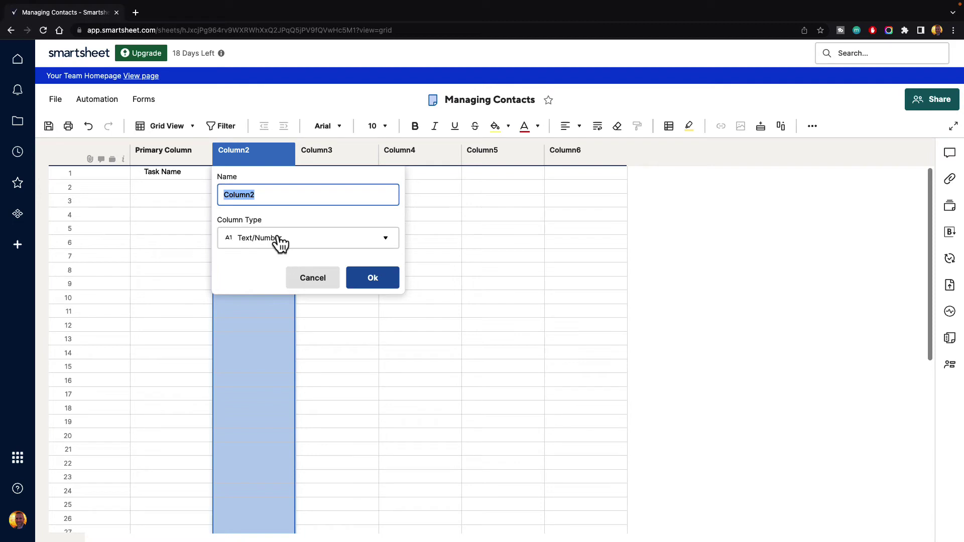
type("Assigned To")
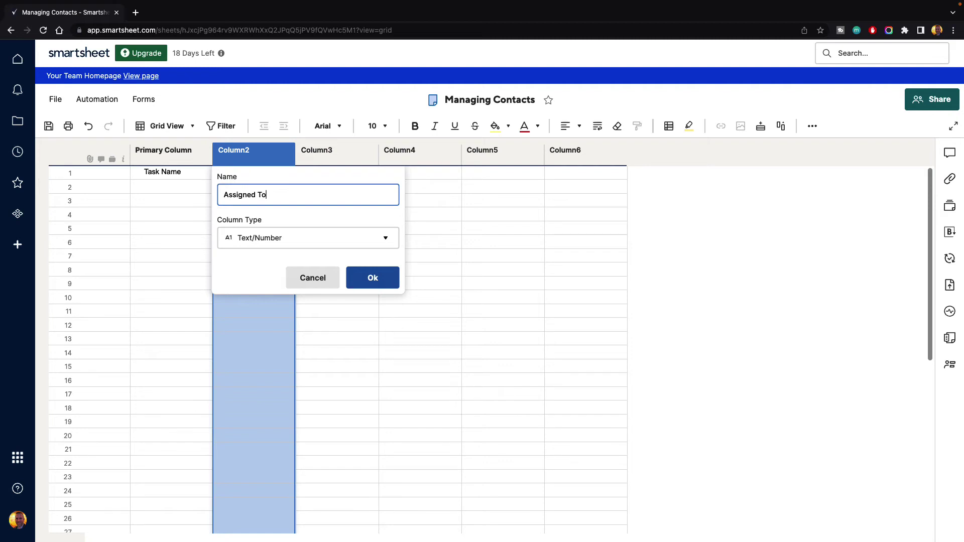
left_click(386, 241)
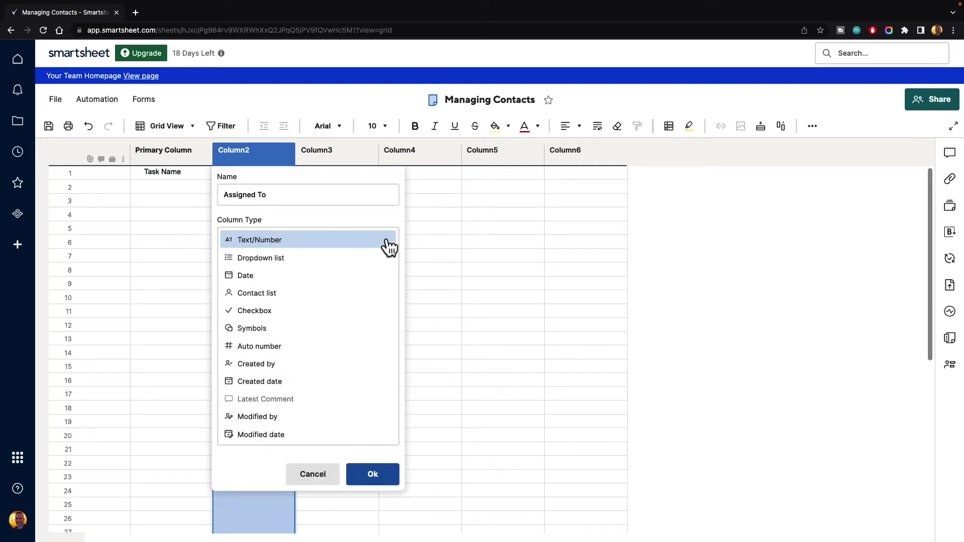
left_click(283, 296)
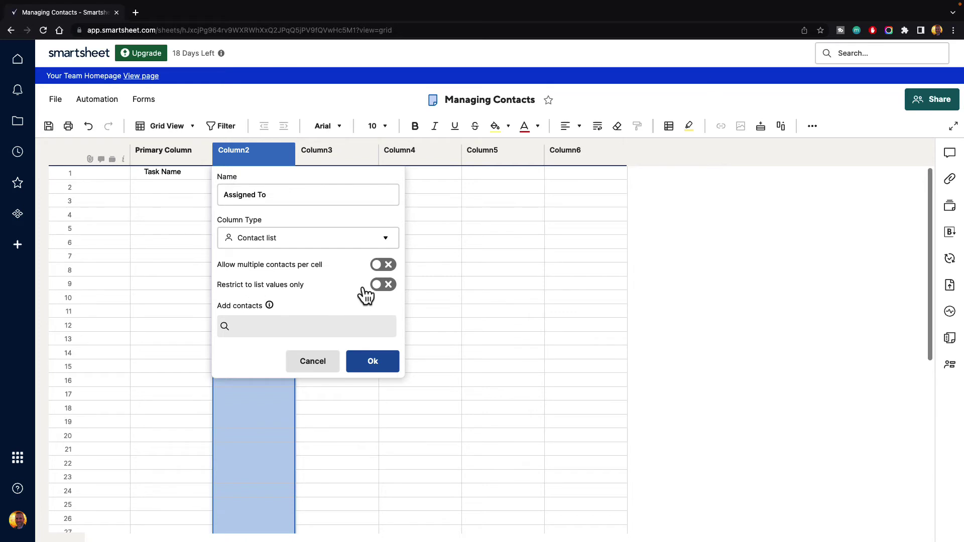
mouse_move(270, 310)
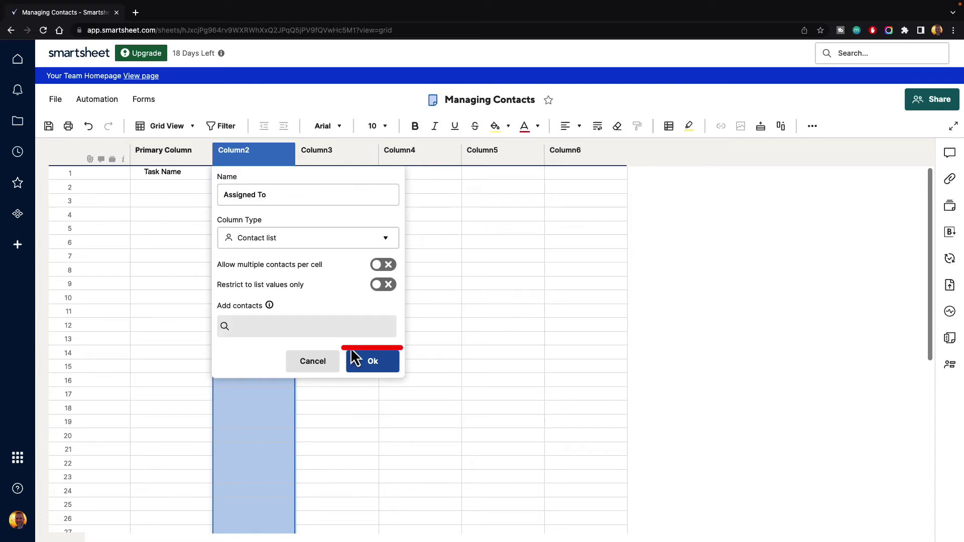
left_click(373, 362)
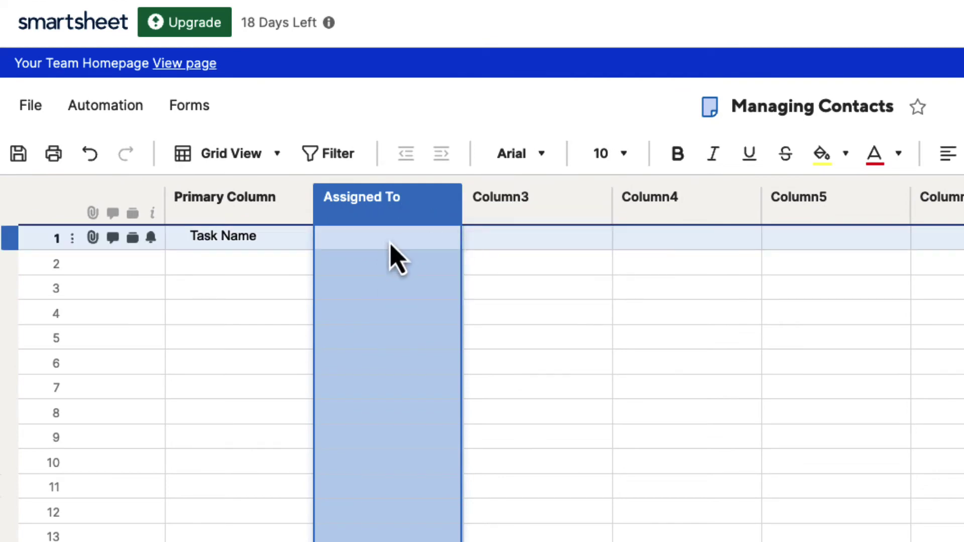
Assign the account owner's contact to row 1's Assigned To cell and choose Not right now for notifications.
left_click(391, 243)
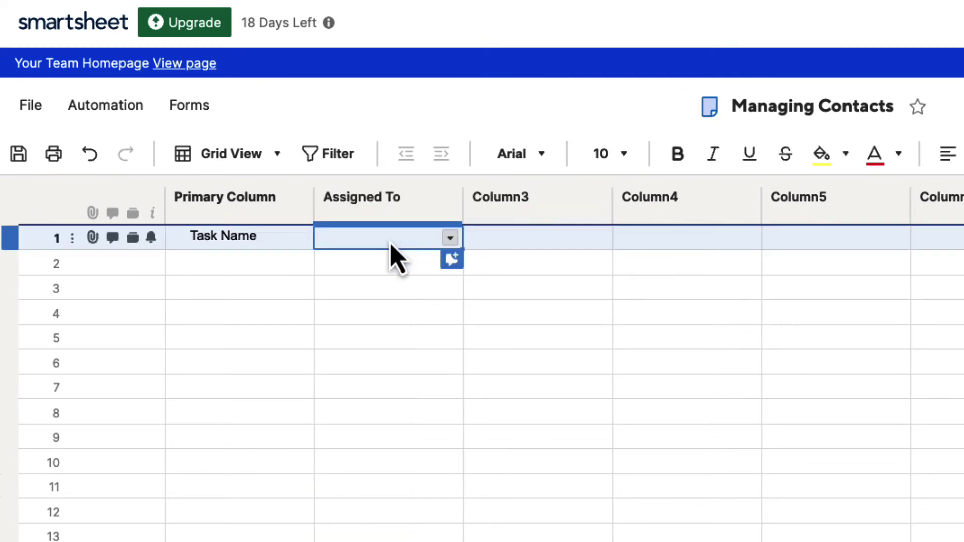
left_click(451, 239)
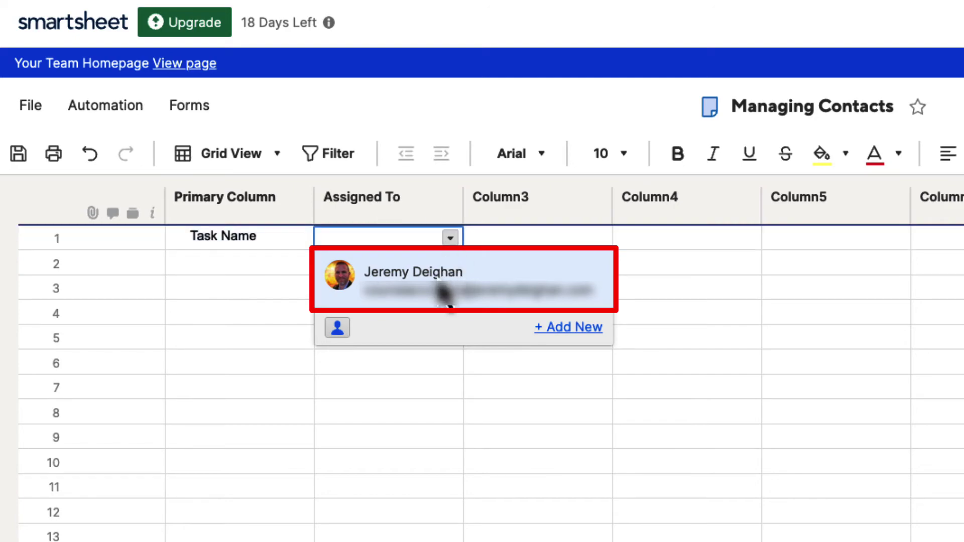
left_click(445, 295)
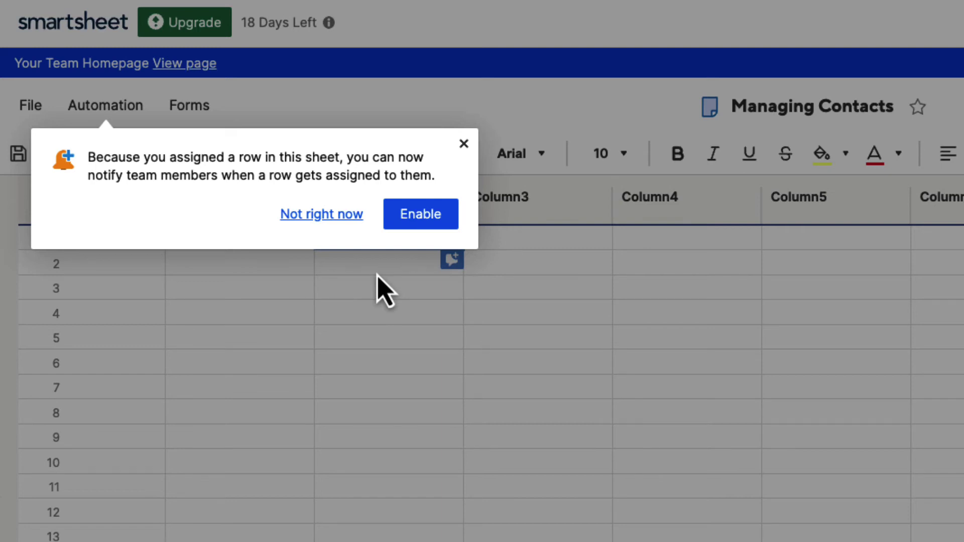
left_click(323, 216)
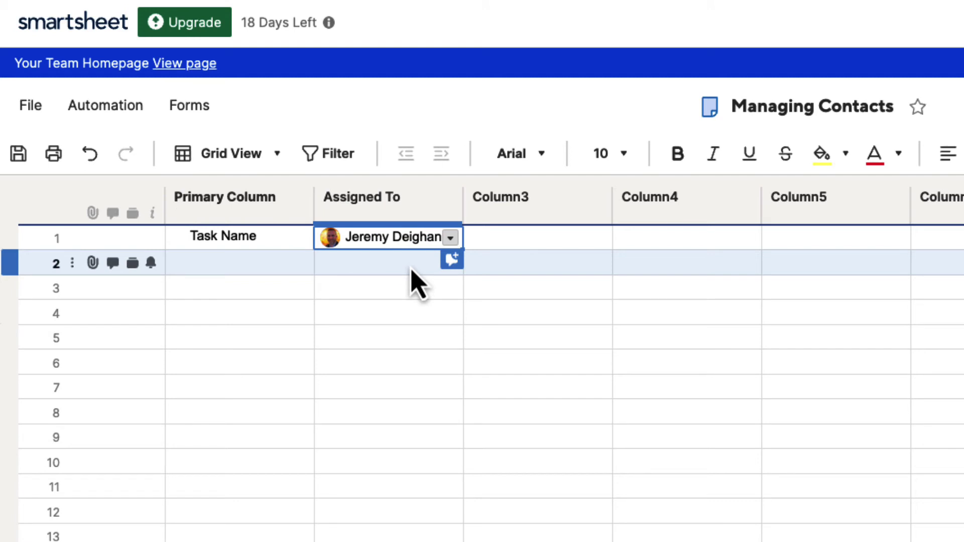
scroll(401, 278, "down", 1)
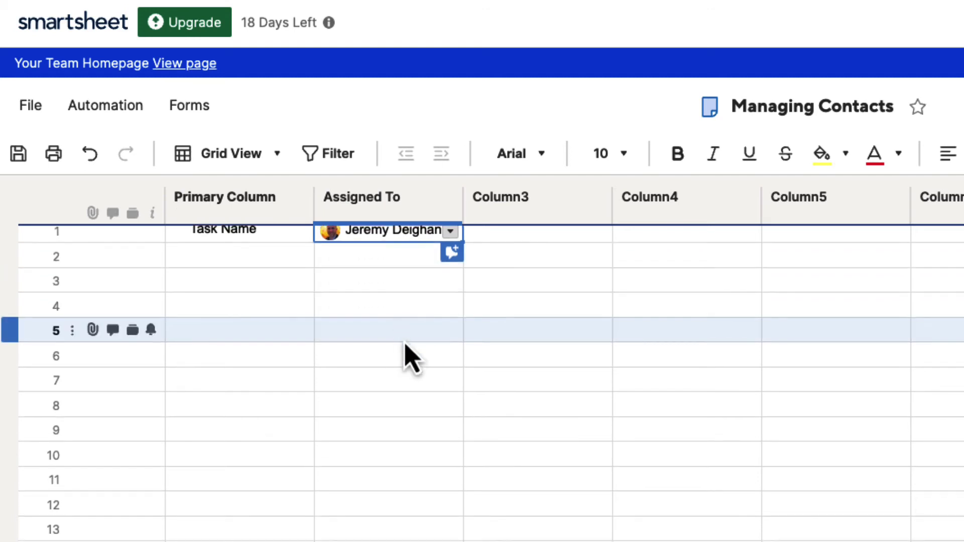
scroll(405, 349, "up", 1)
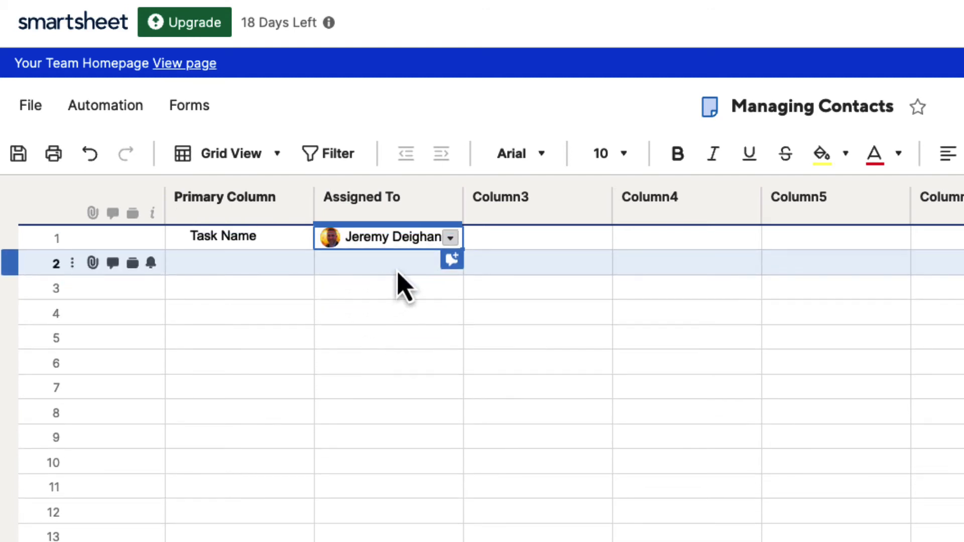
Replace row 1's assignee with the second saved contact through the Select One picker.
left_click(450, 238)
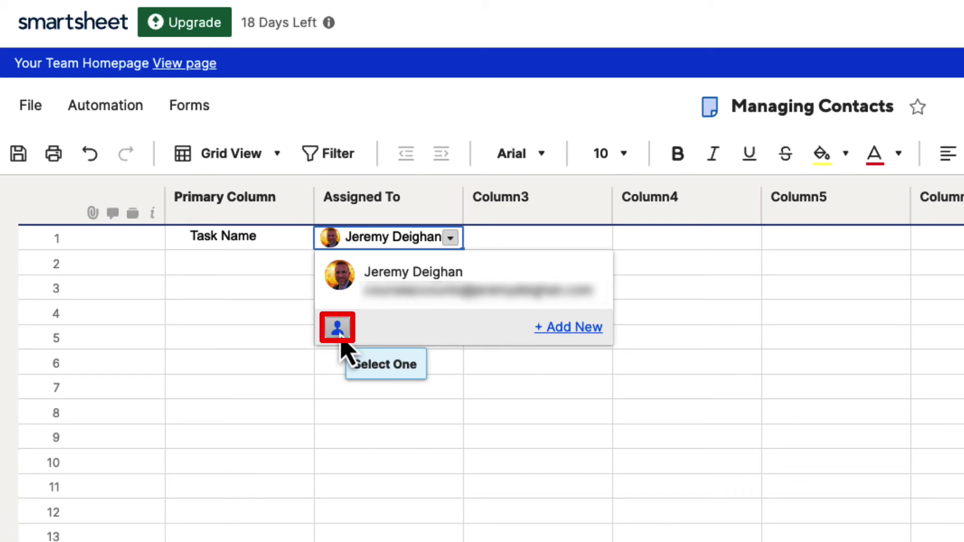
left_click(337, 329)
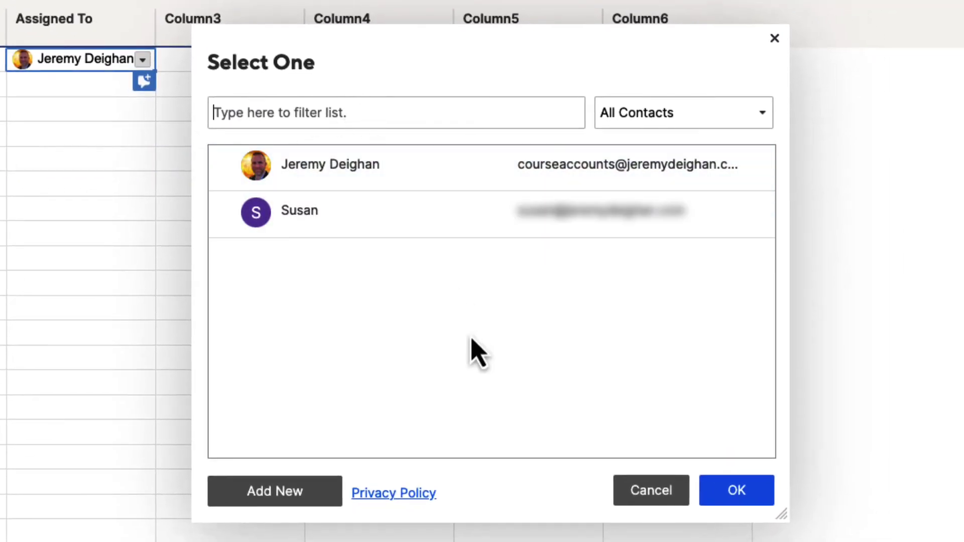
left_click(302, 232)
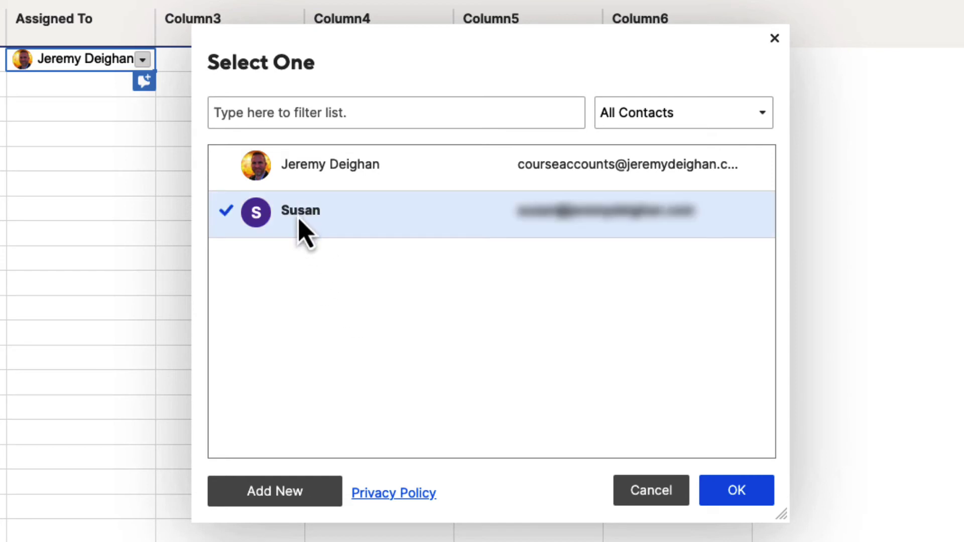
left_click(741, 497)
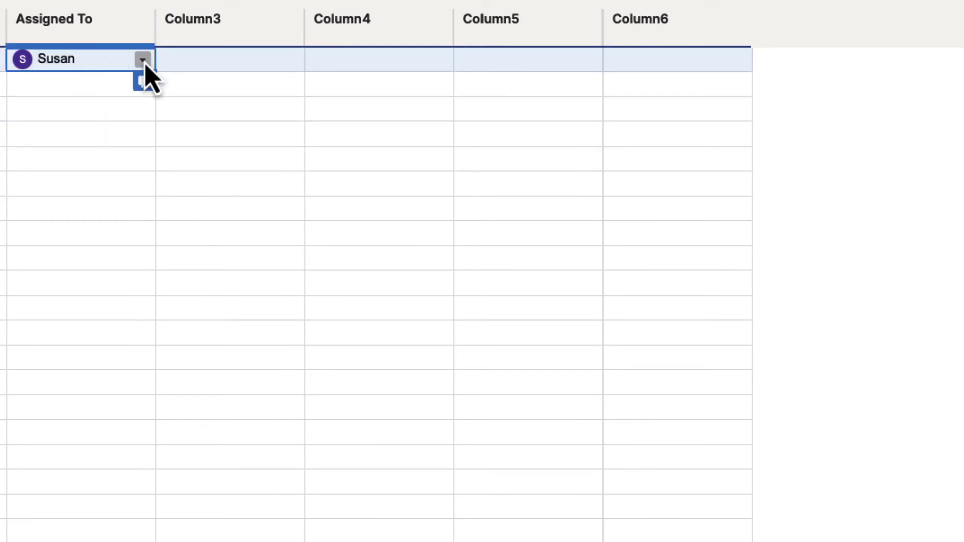
Review the contact dropdowns for rows 1 and 2, leaving row 1's dropdown open.
left_click(143, 60)
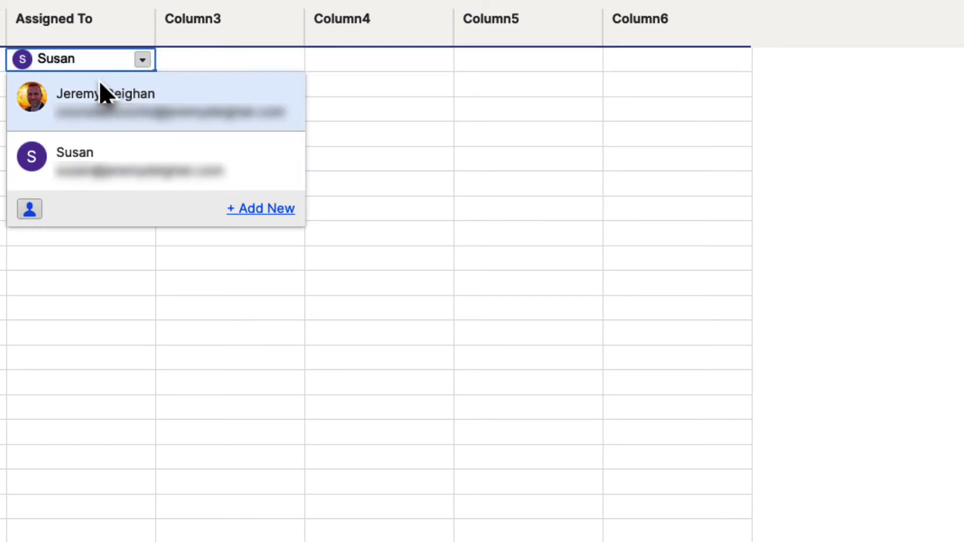
left_click(176, 66)
left_click(122, 86)
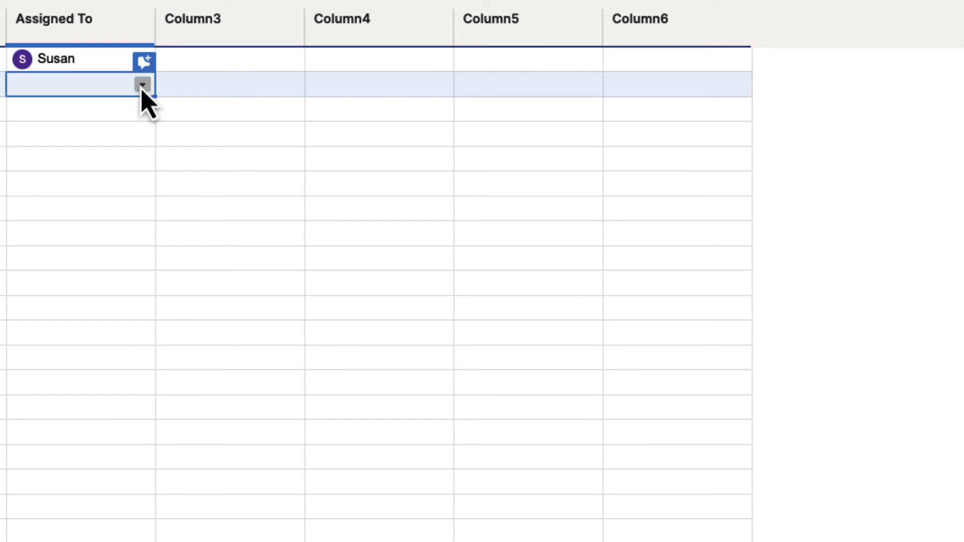
left_click(142, 85)
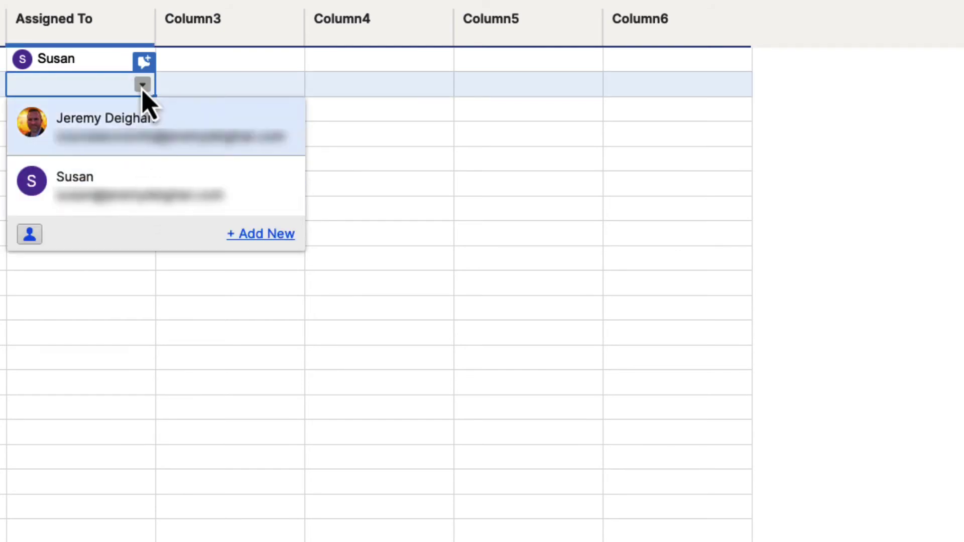
left_click(191, 91)
left_click(93, 64)
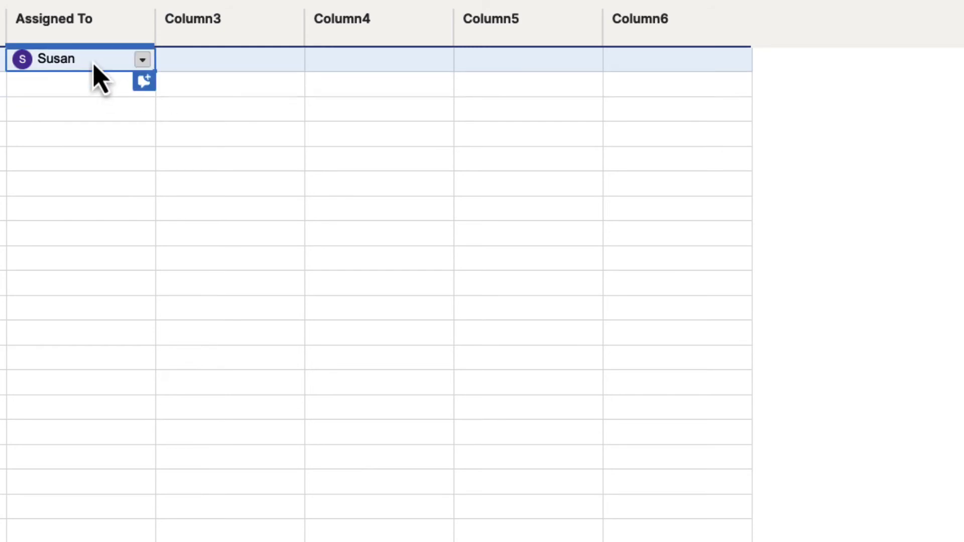
left_click(143, 60)
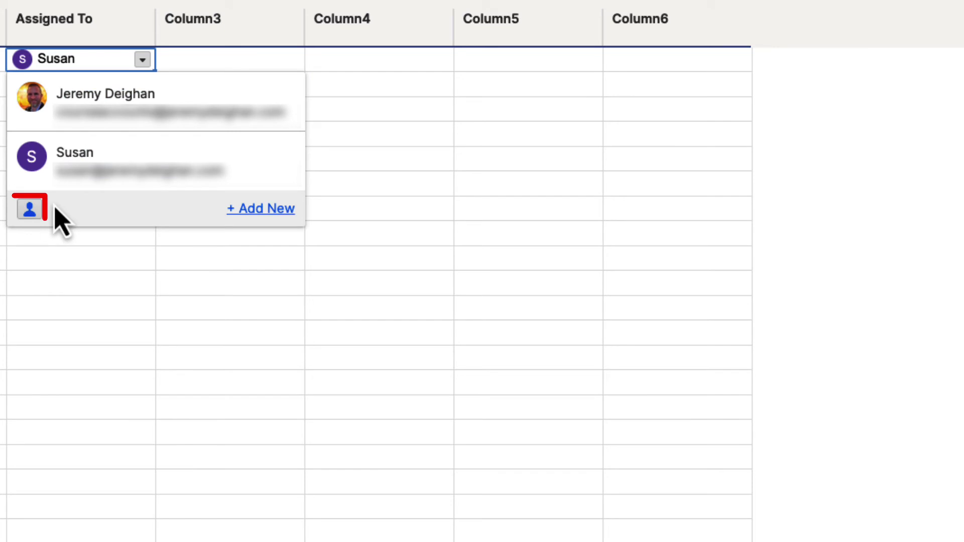
In the Select One picker, filter by My Smartsheet Contacts, then Team Users, then All Contacts.
left_click(29, 209)
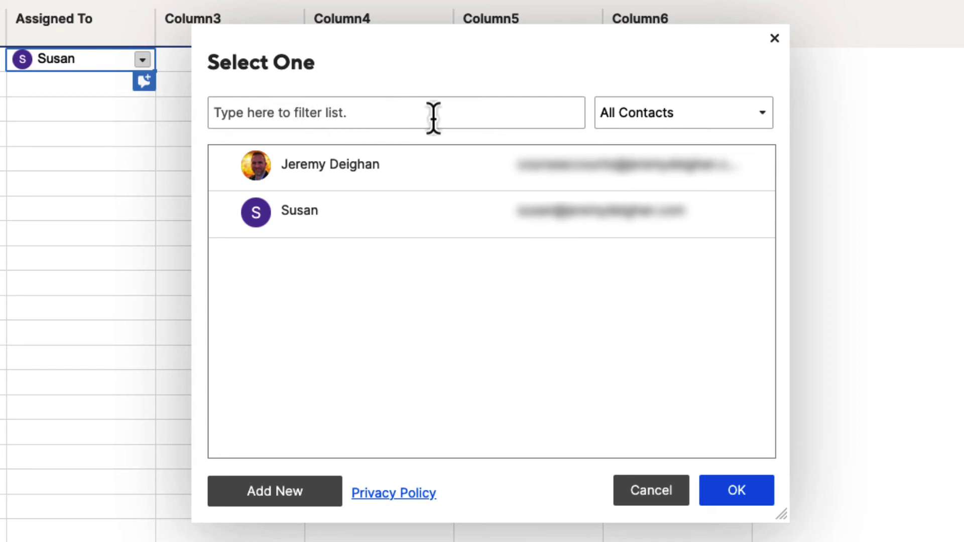
left_click(763, 113)
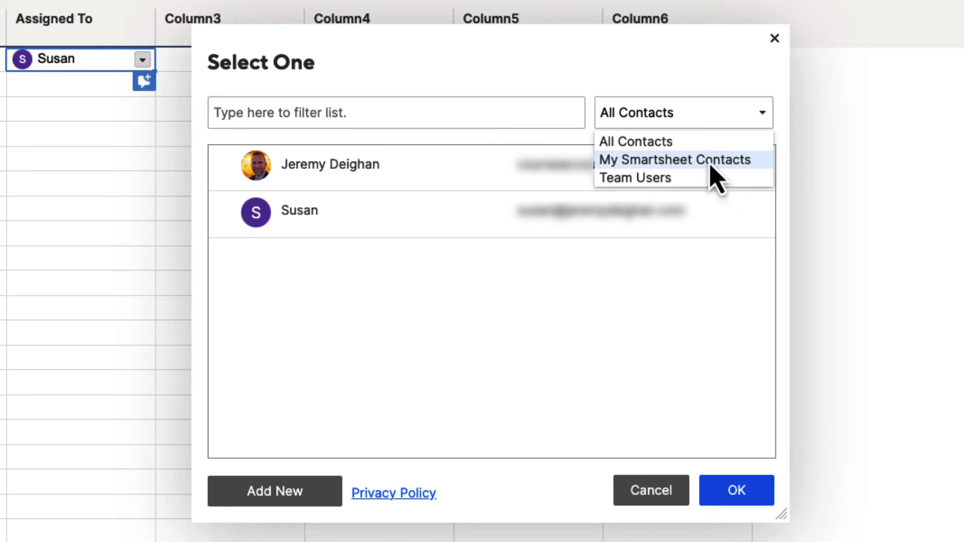
left_click(664, 166)
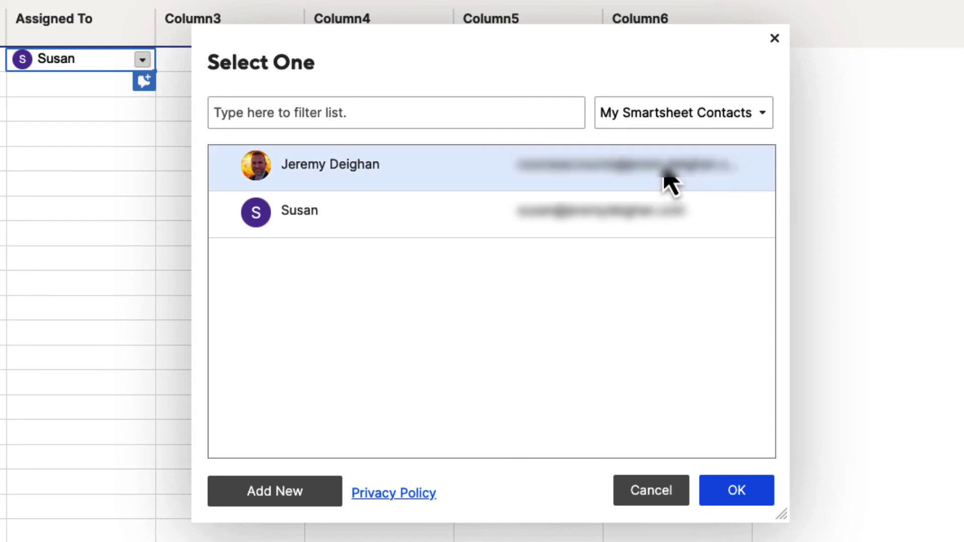
left_click(663, 112)
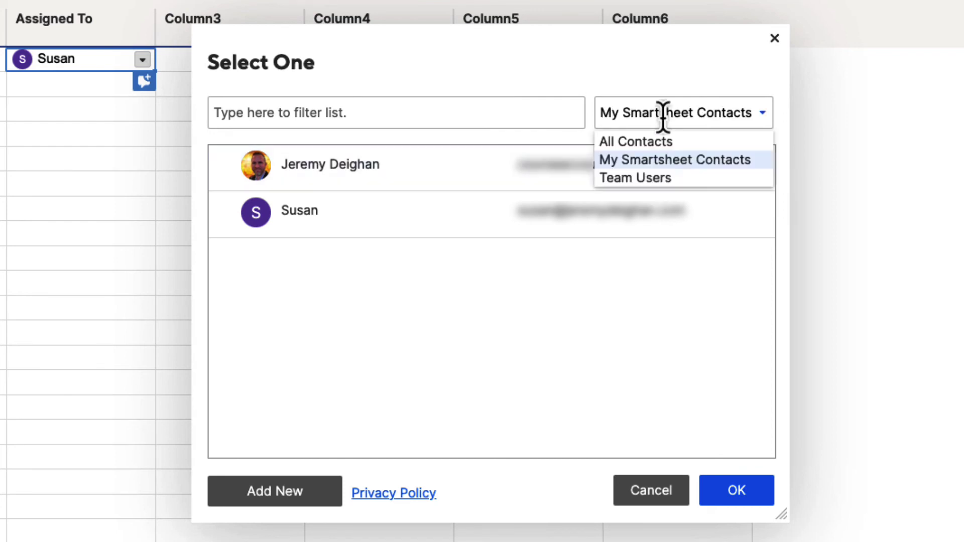
left_click(658, 178)
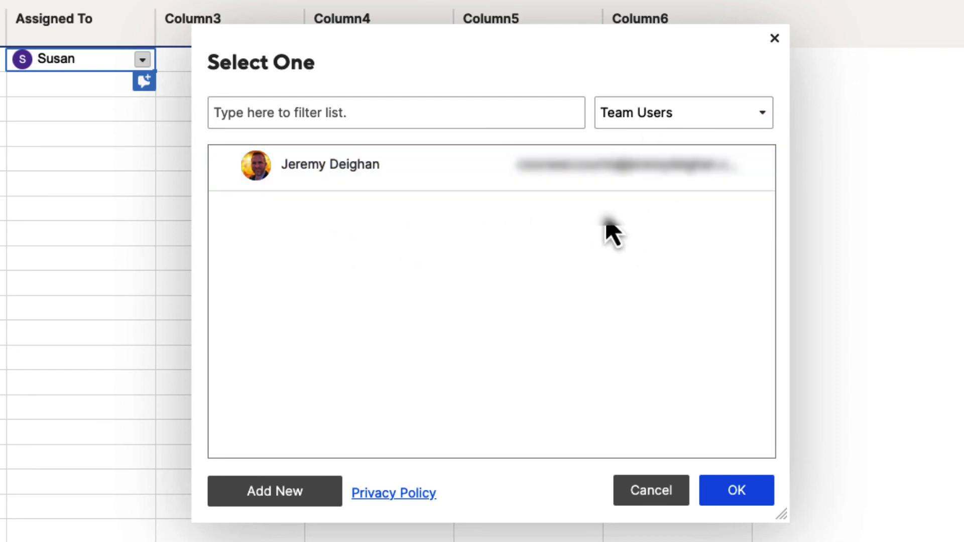
left_click(696, 111)
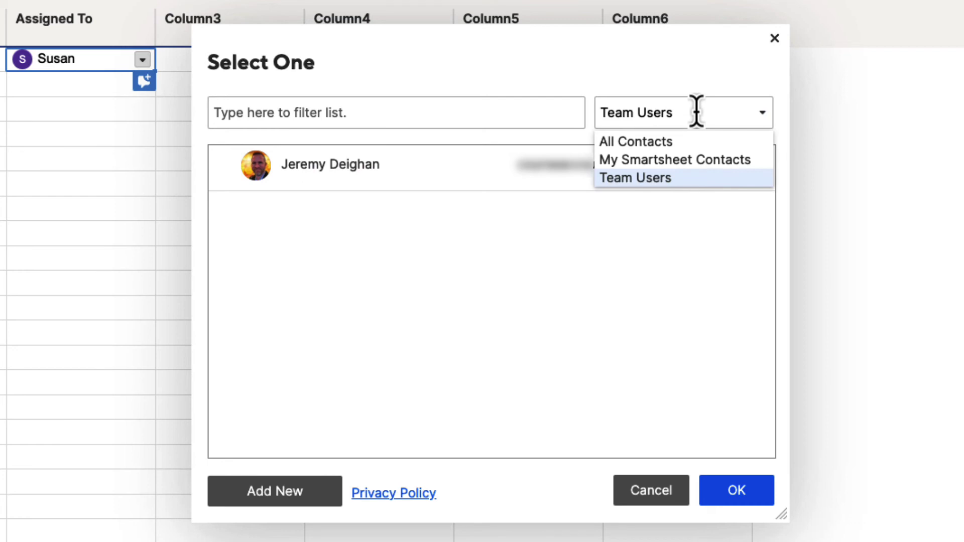
left_click(667, 144)
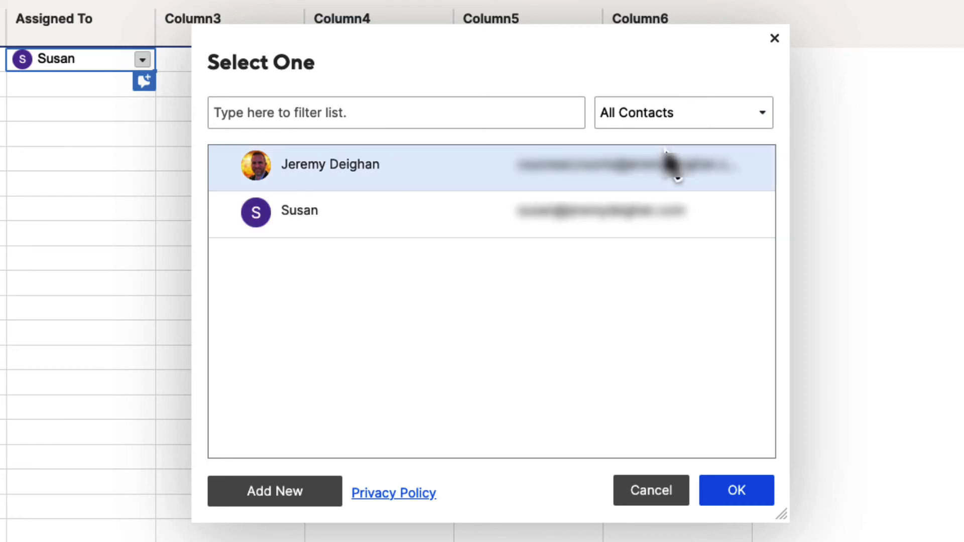
Add a new contact with first name and e-mail, then assign it to row 1's Assigned To cell.
left_click(276, 491)
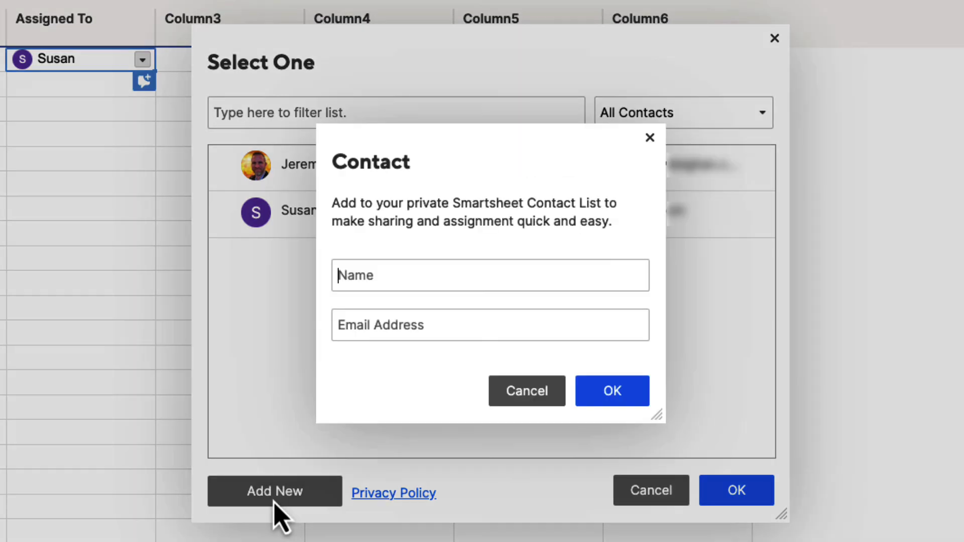
left_click(388, 278)
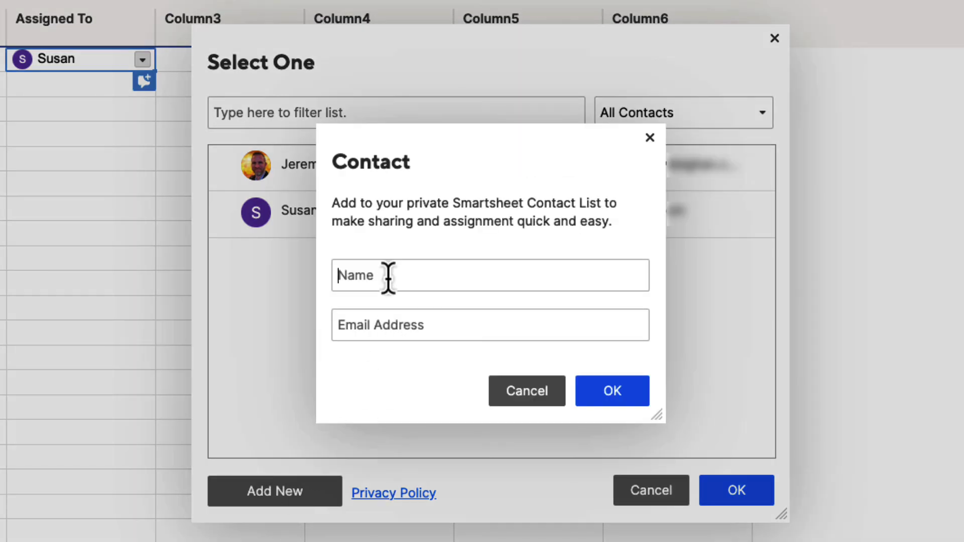
type("Bob")
key("Tab")
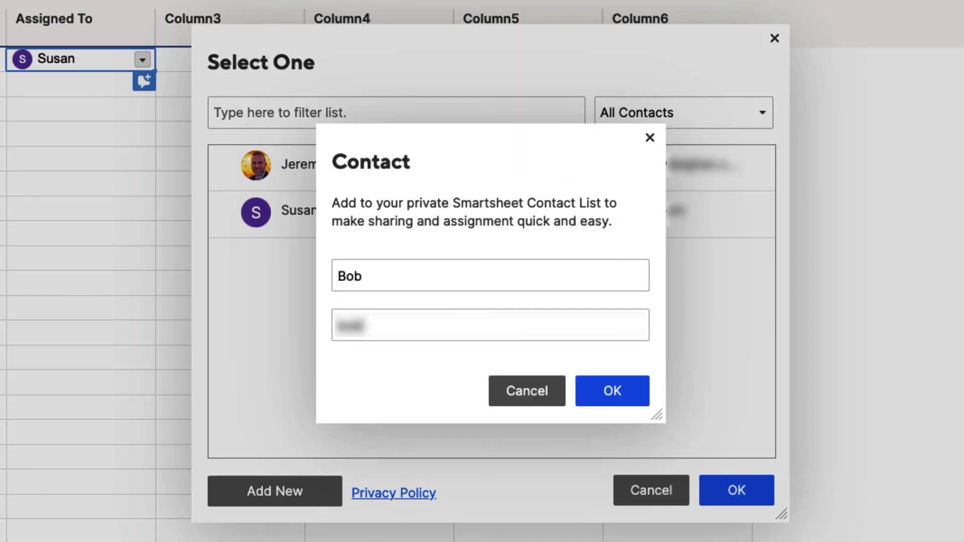
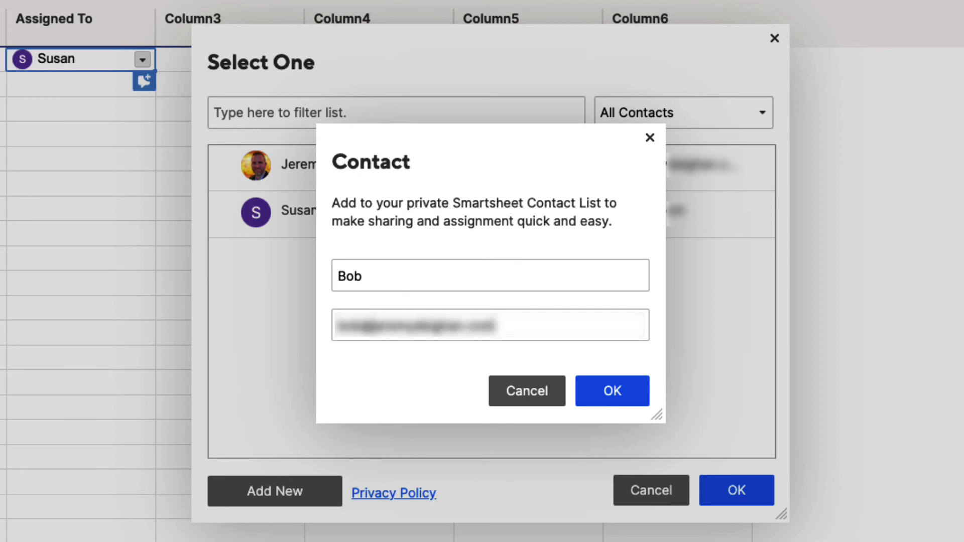
left_click(614, 398)
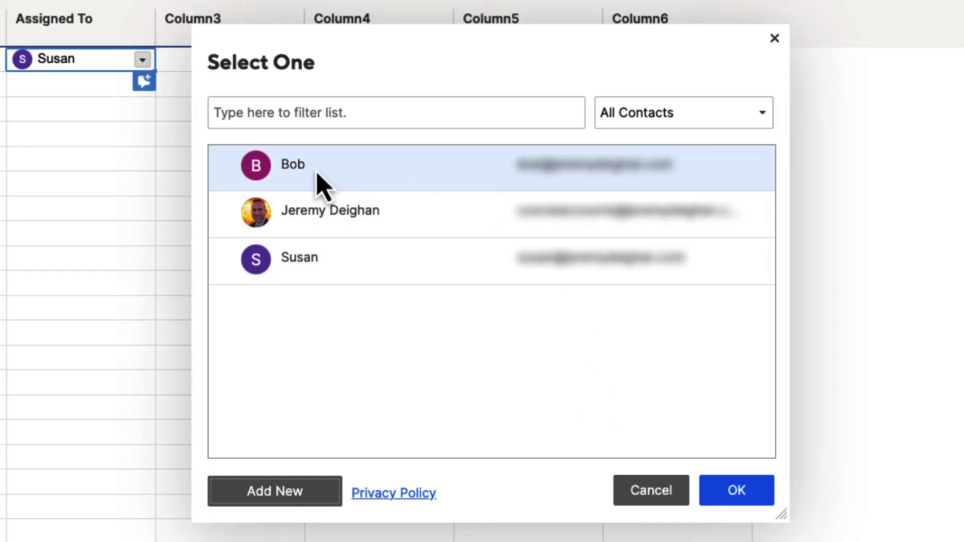
left_click(295, 183)
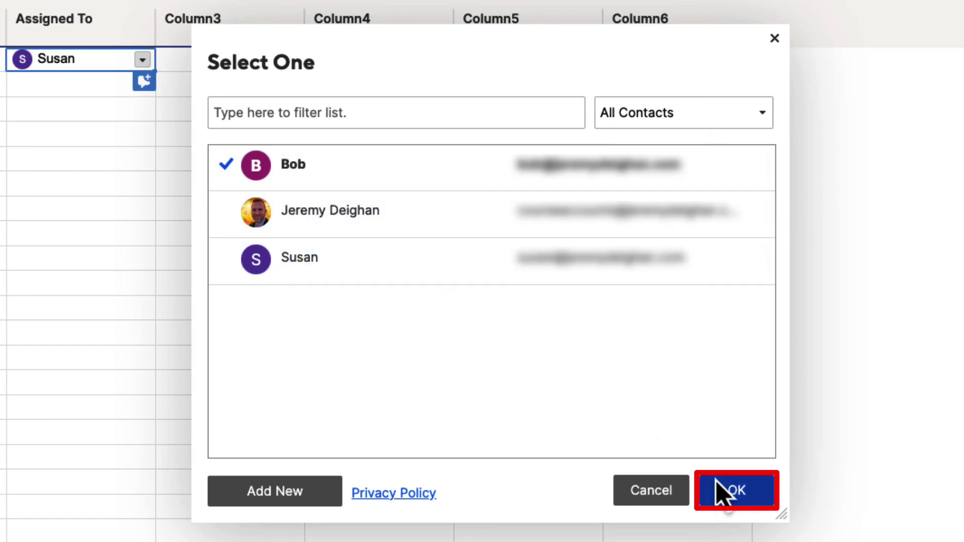
left_click(738, 500)
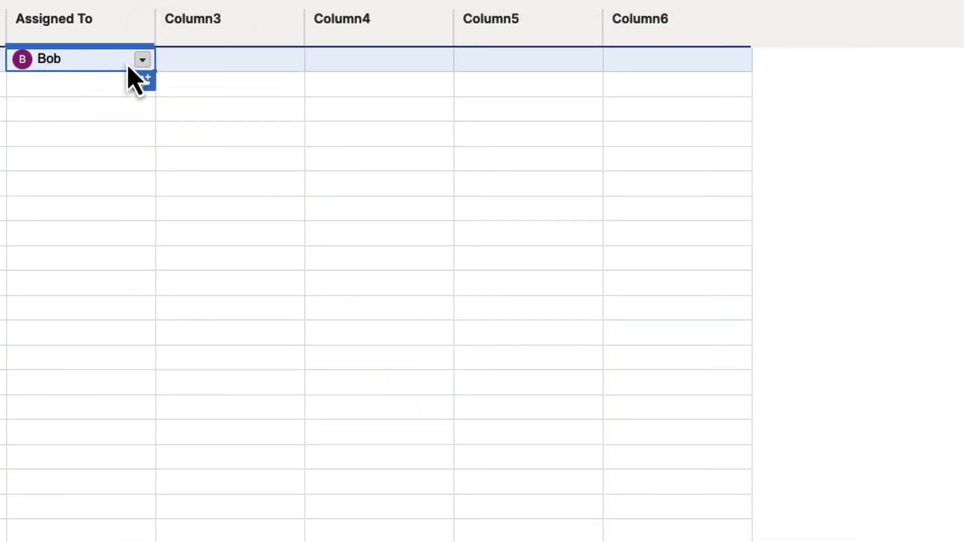
Assign the first saved contact to row 2's Assigned To cell via the Select One picker.
left_click(129, 66)
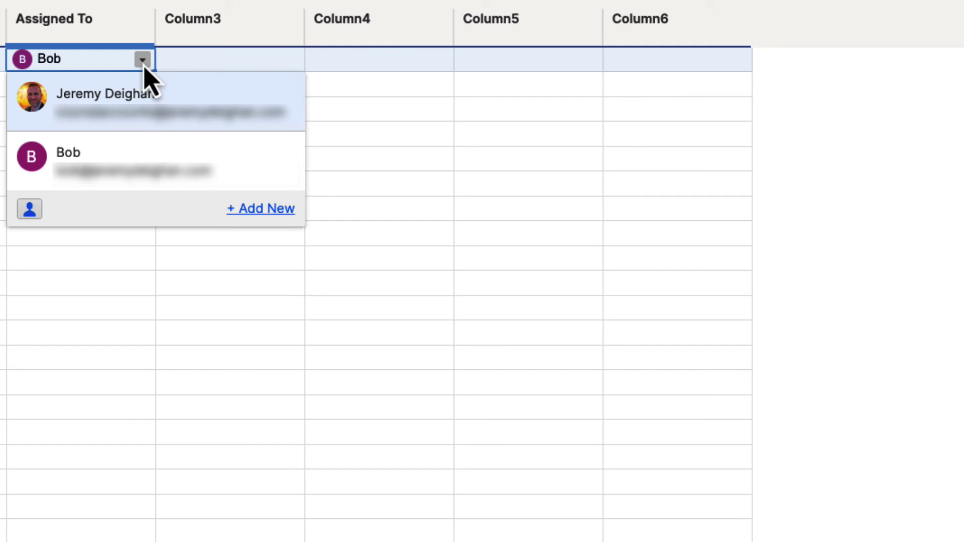
left_click(166, 67)
left_click(107, 90)
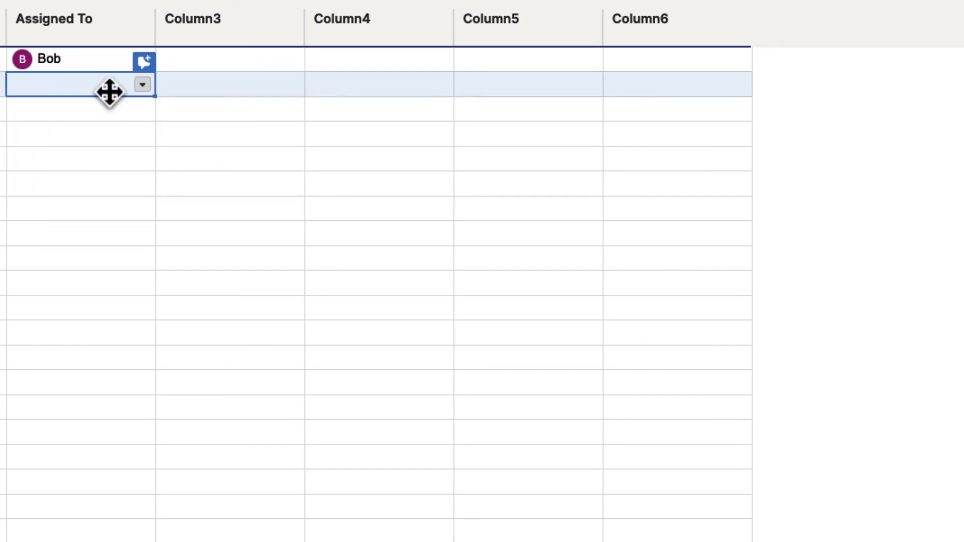
left_click(142, 86)
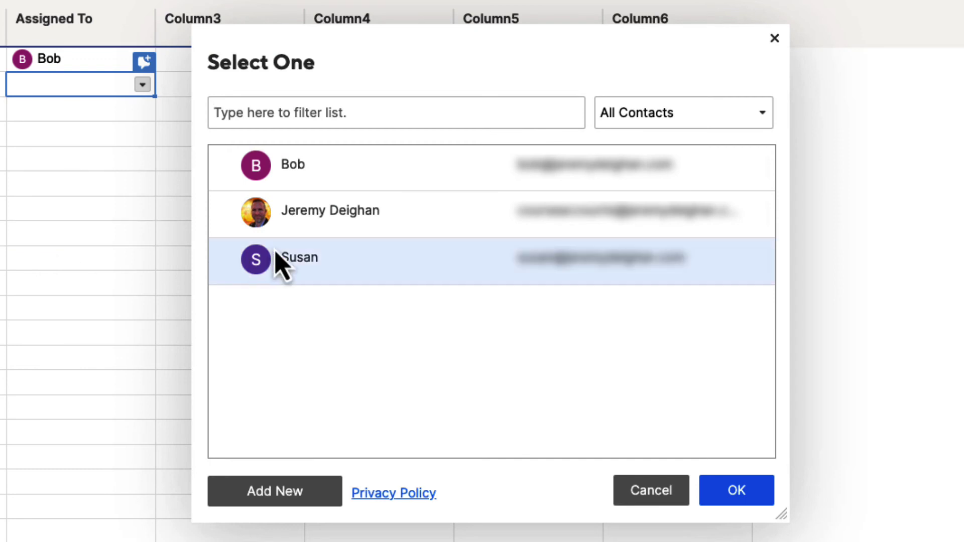
left_click(295, 266)
left_click(738, 501)
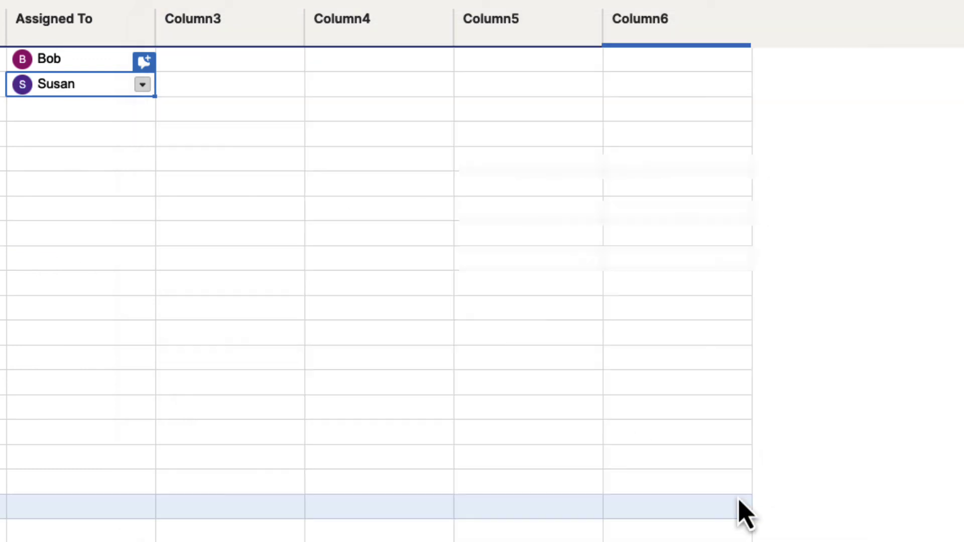
Check that both contacts appear in row 2's choices, then select row 3's Assigned To cell.
left_click(143, 87)
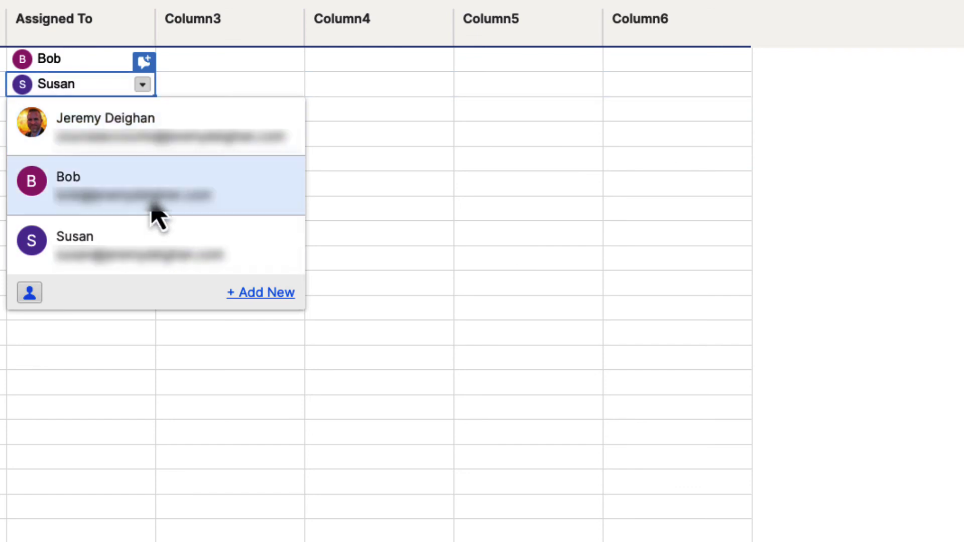
left_click(204, 86)
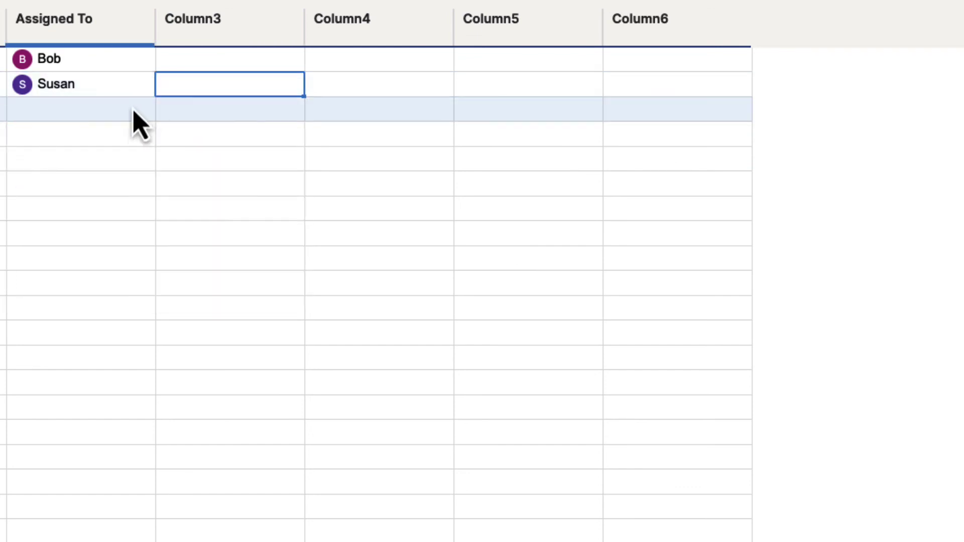
left_click(90, 117)
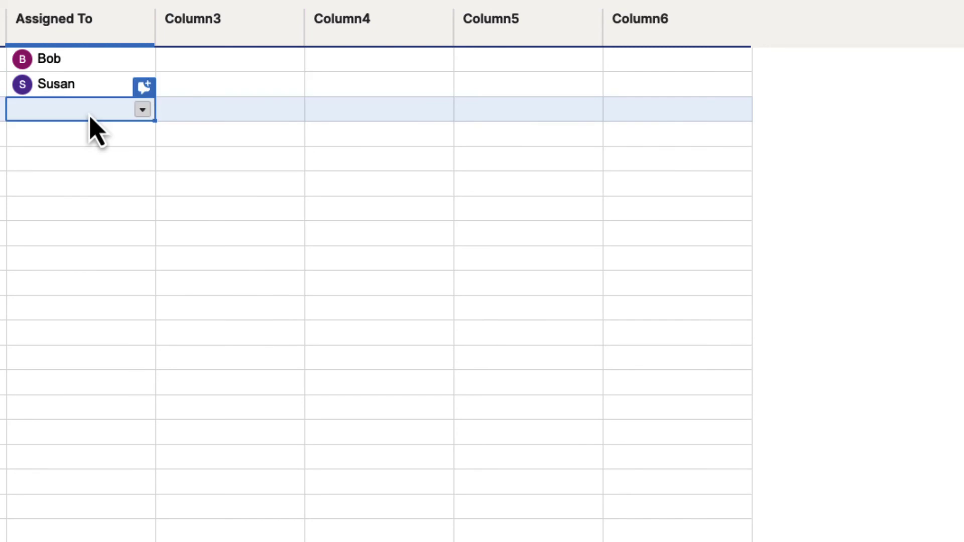
Create a new contact with the third person's name and e-mail, and assign them to row 3's Assigned To cell.
left_click(143, 109)
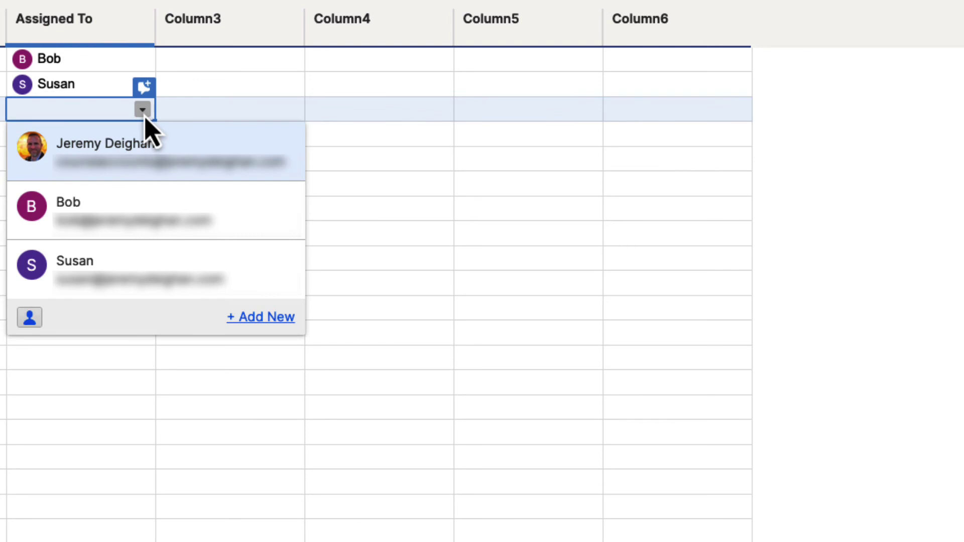
left_click(254, 319)
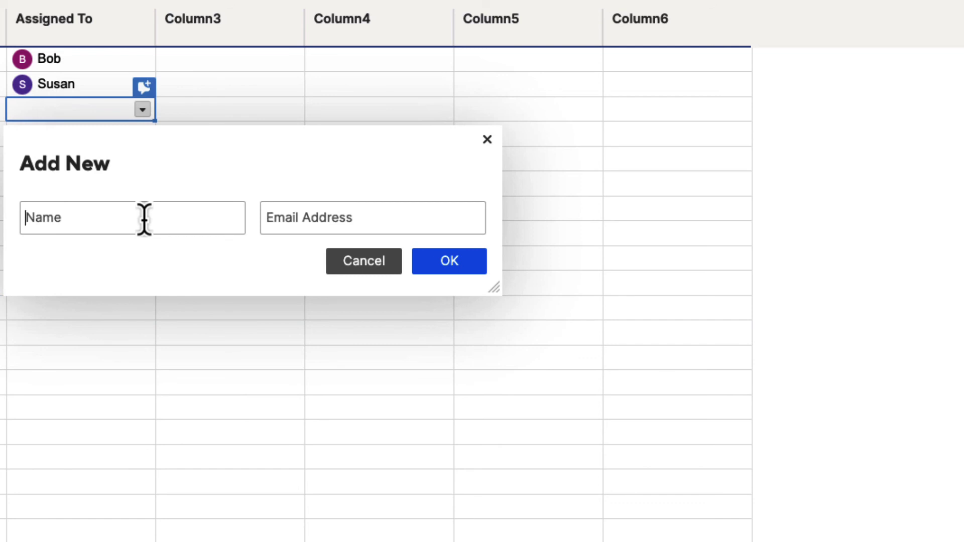
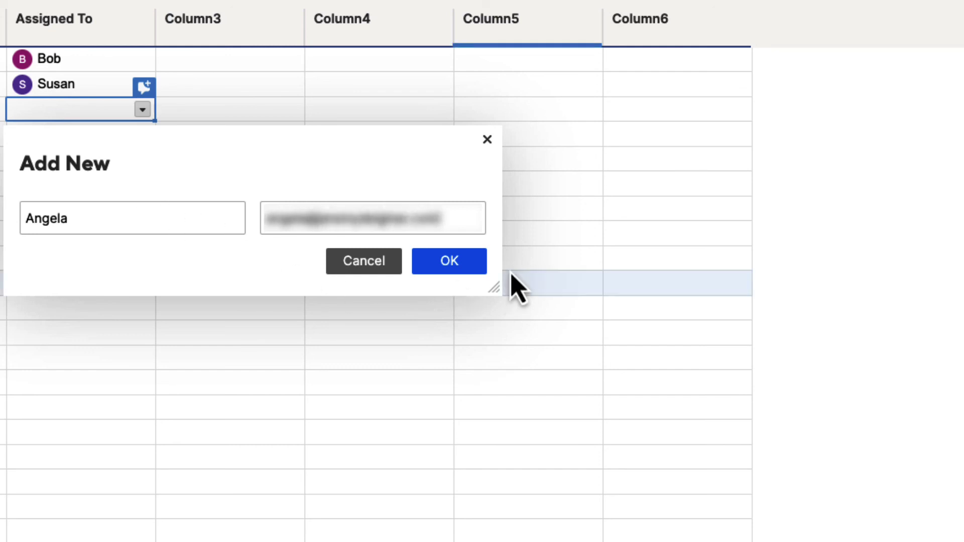
left_click(474, 280)
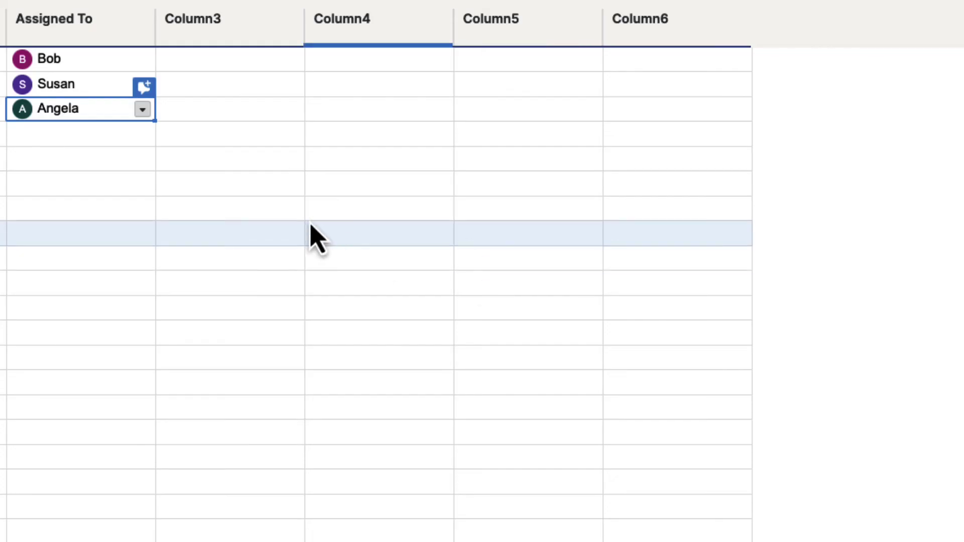
left_click(141, 113)
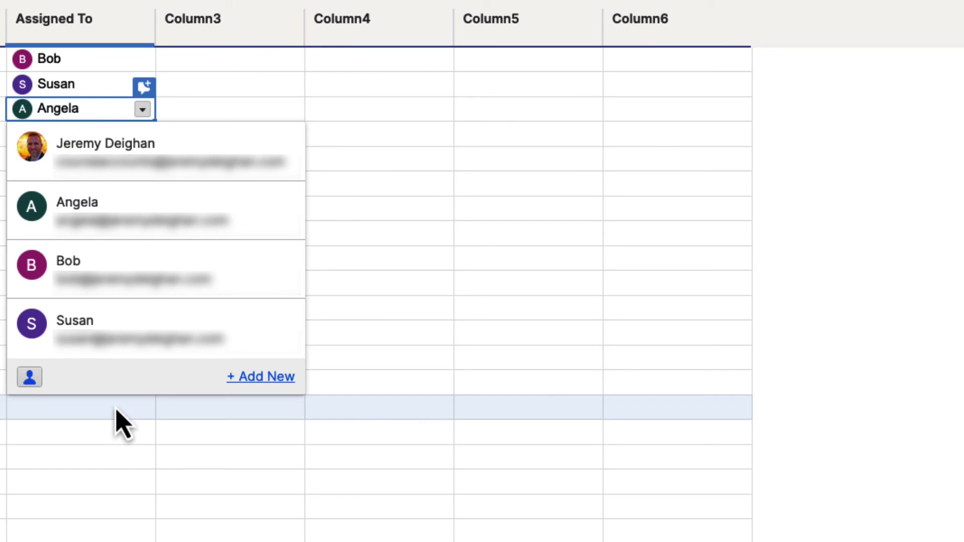
left_click(117, 412)
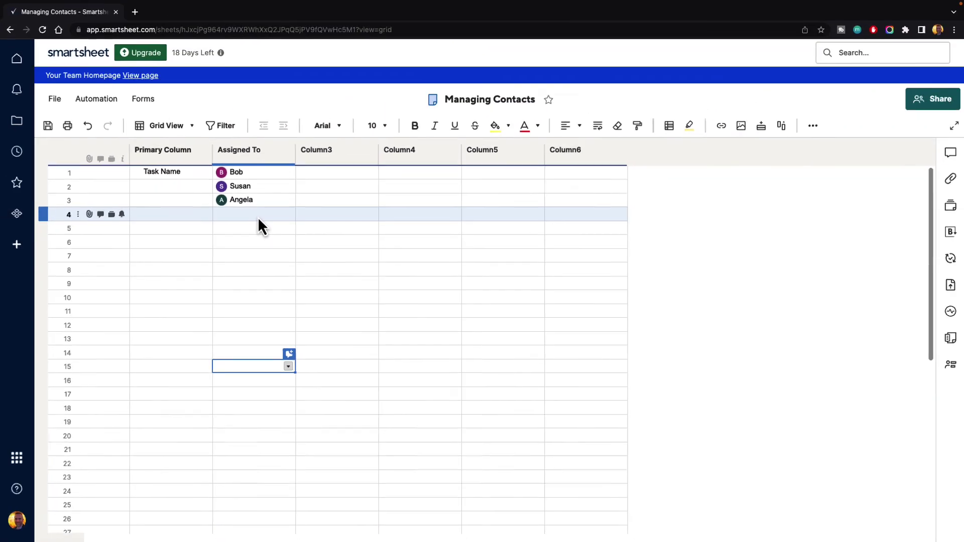
left_click(257, 213)
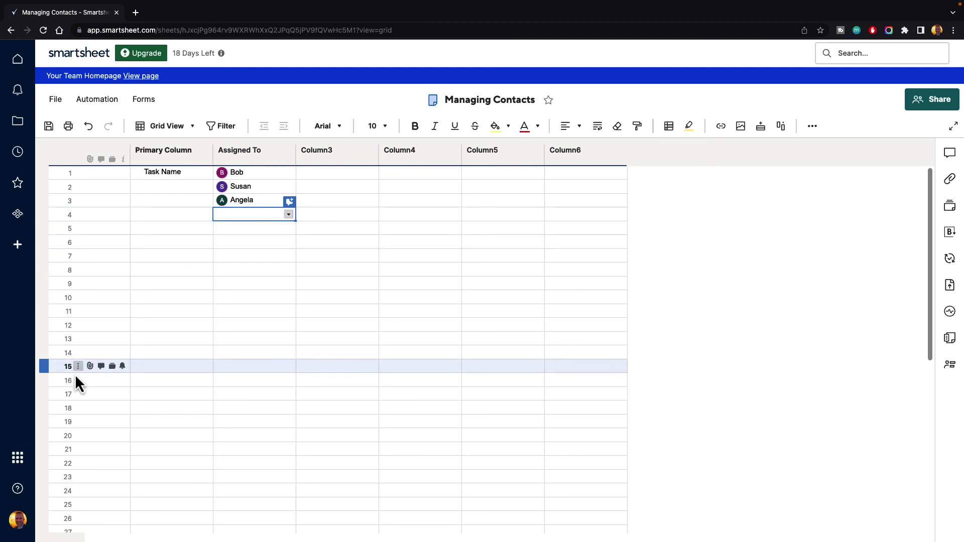
left_click(18, 522)
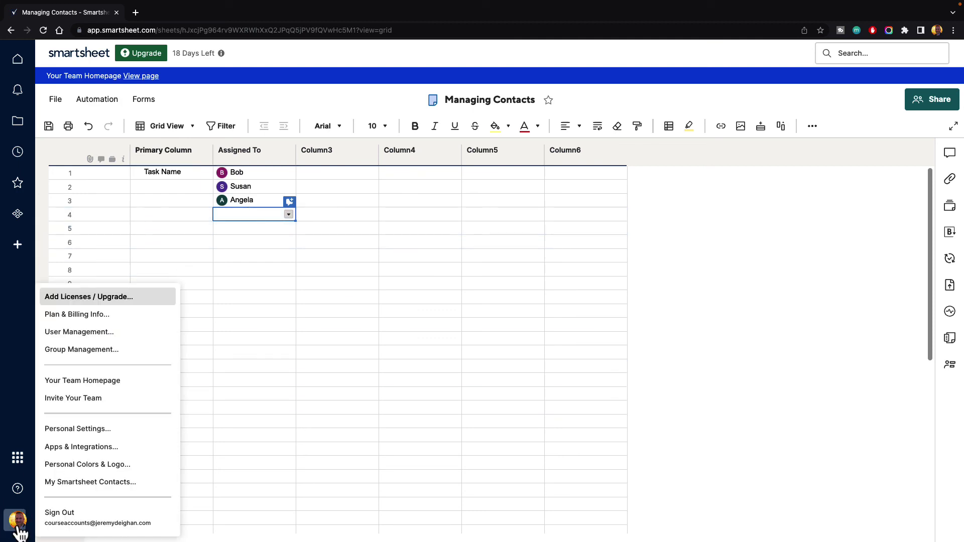
left_click(88, 483)
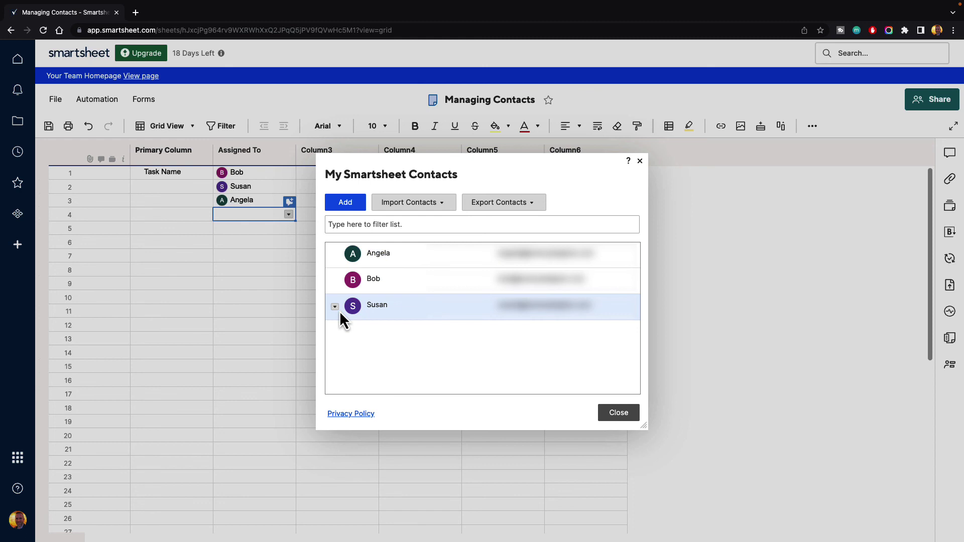
left_click(619, 414)
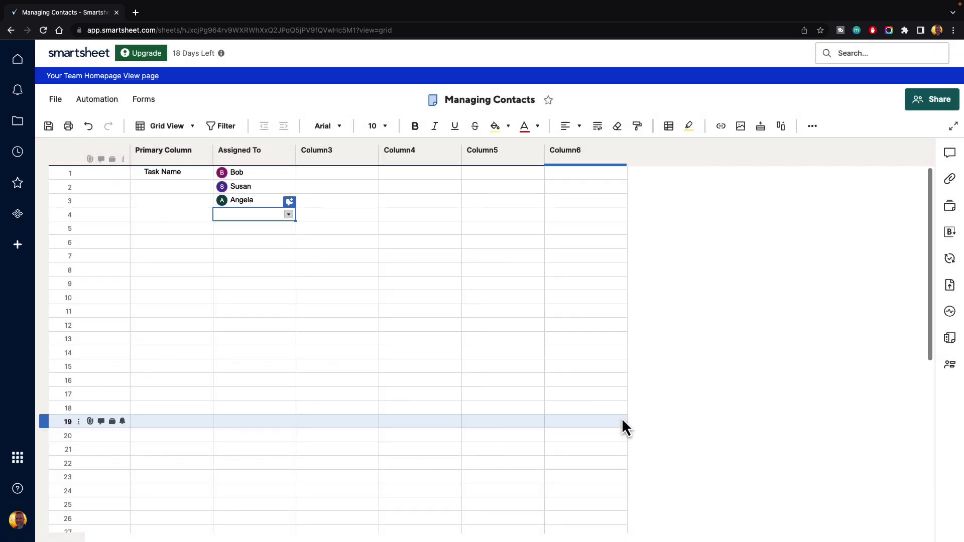